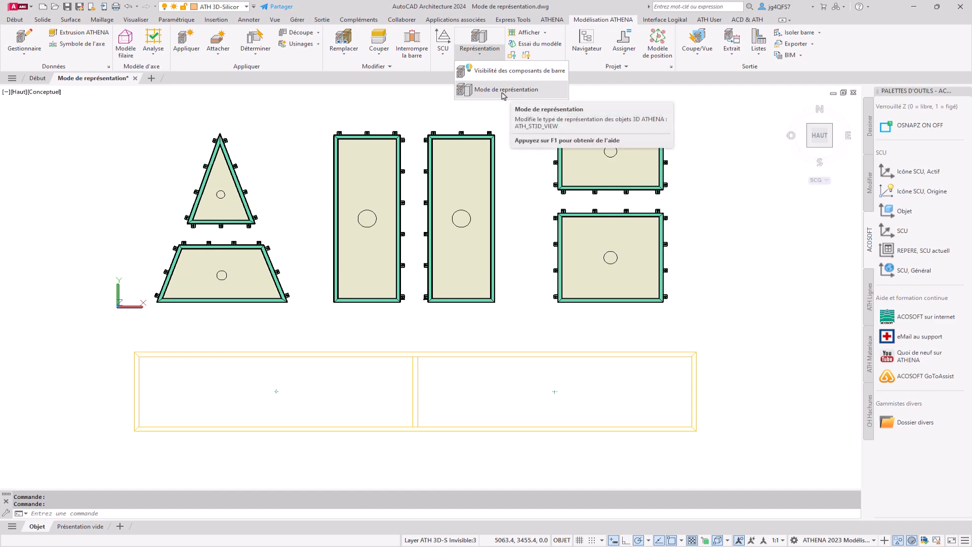
Review the Mode de représentation settings and apply the complete profile and solid representation to the wide two-bay frame
click(504, 90)
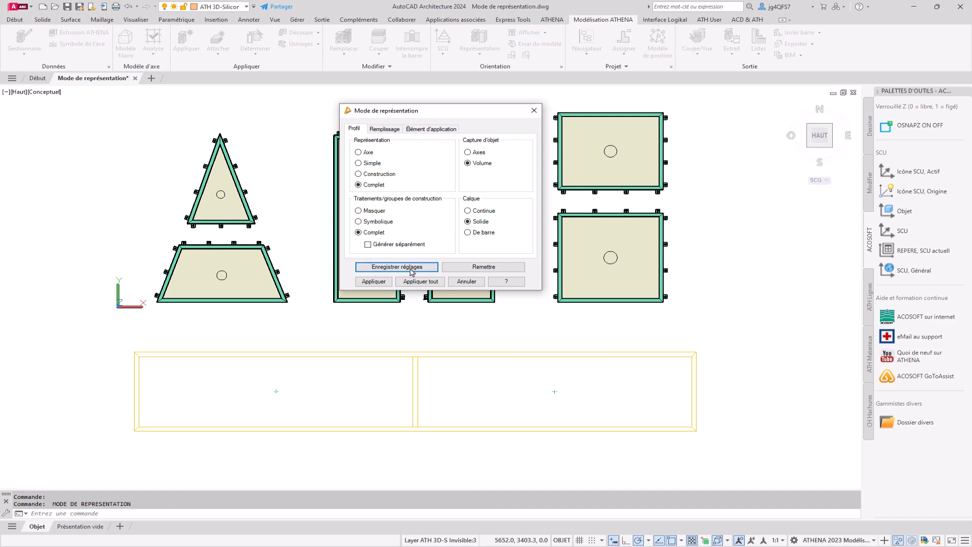
click(389, 130)
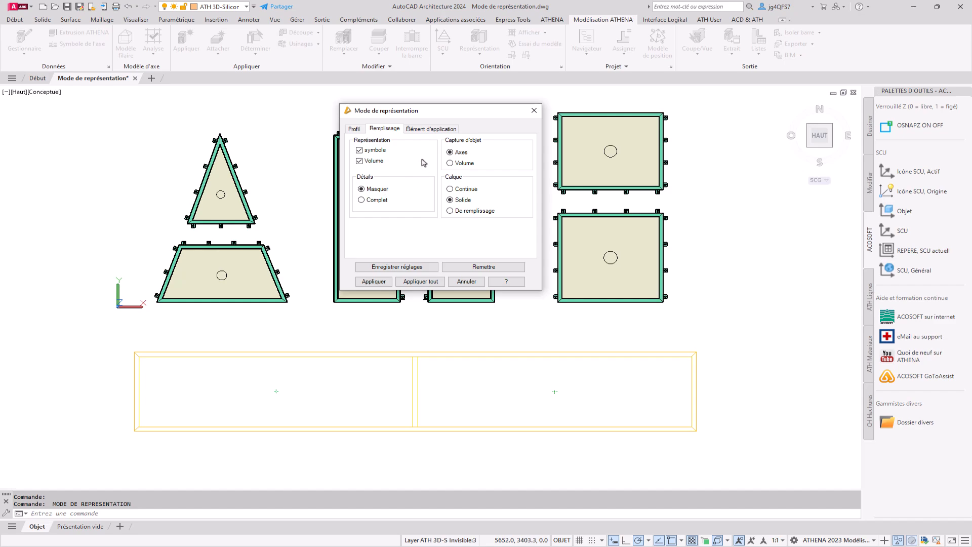
click(430, 130)
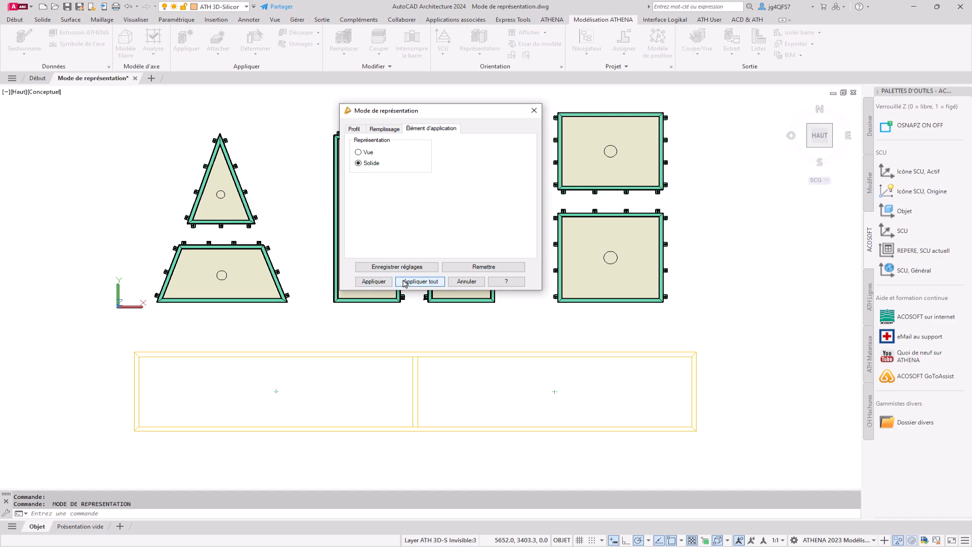
click(376, 281)
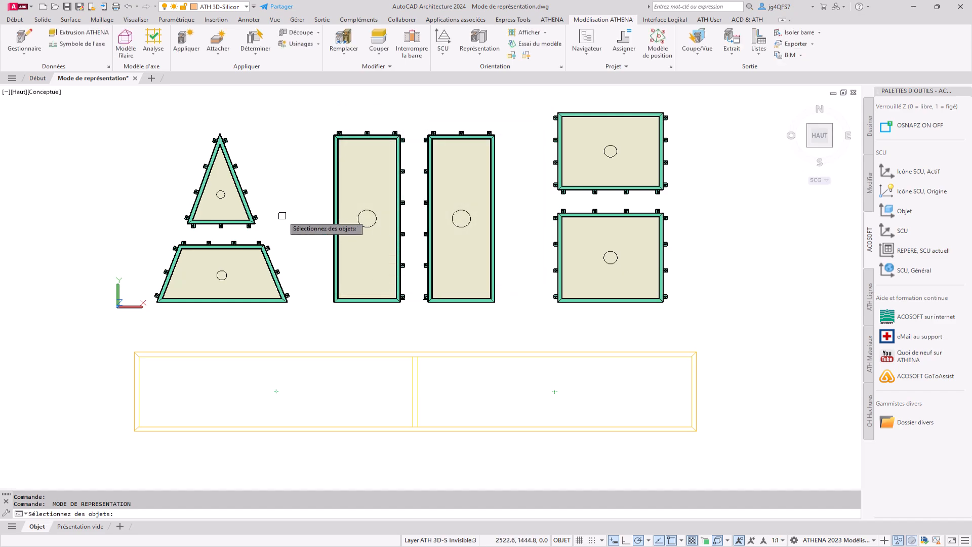
click(219, 350)
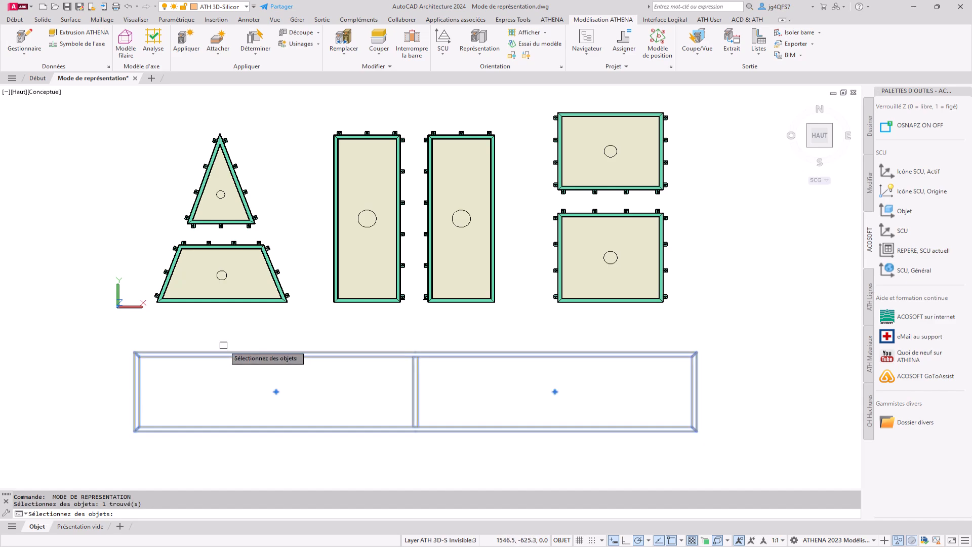
key(Return)
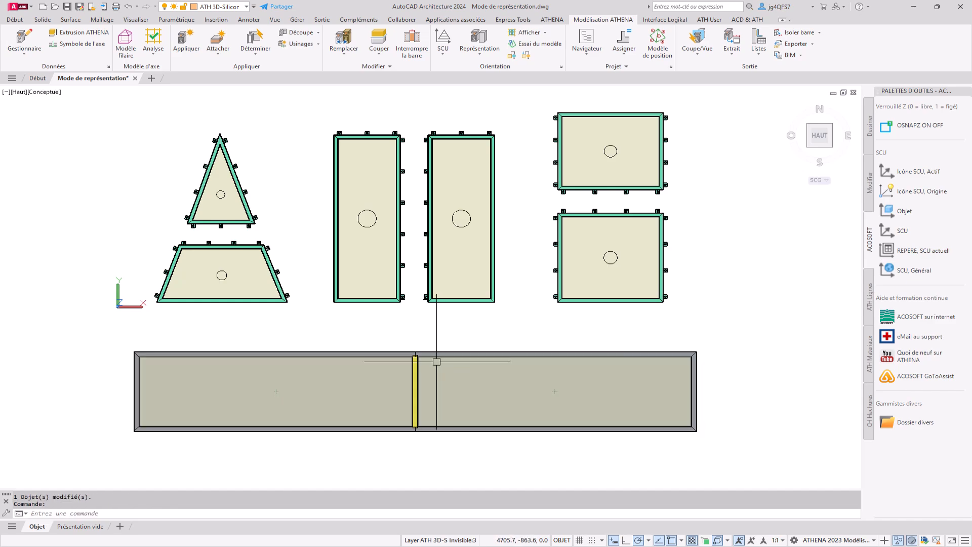
Inspect the wide two-bay frame in 3D, restore the top view, and hide that frame
scroll(351, 423, up, 2)
middle_drag(352, 423, 500, 308)
shift+middle_drag(314, 325, 397, 221)
shift+middle_drag(377, 274, 159, 428)
click(818, 138)
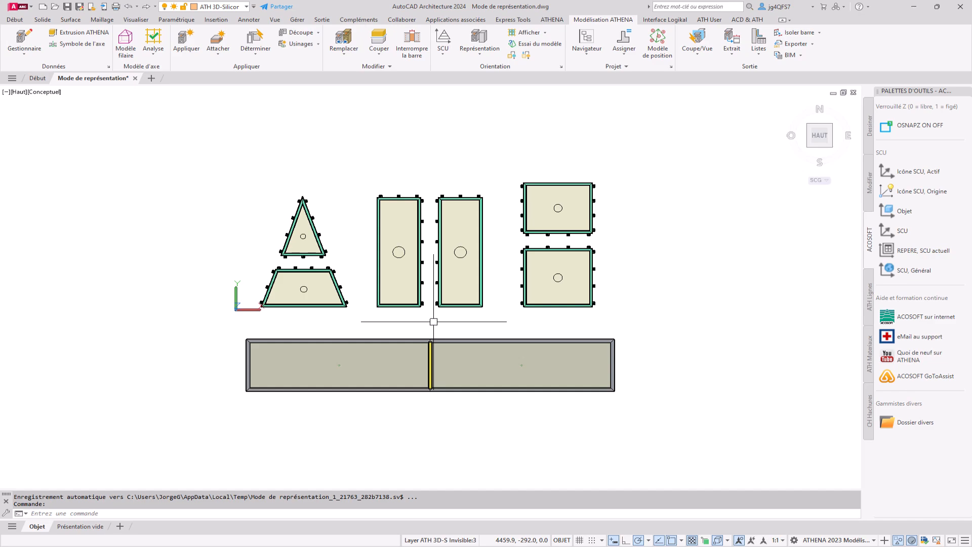
click(512, 55)
click(531, 152)
click(432, 321)
click(406, 368)
key(Return)
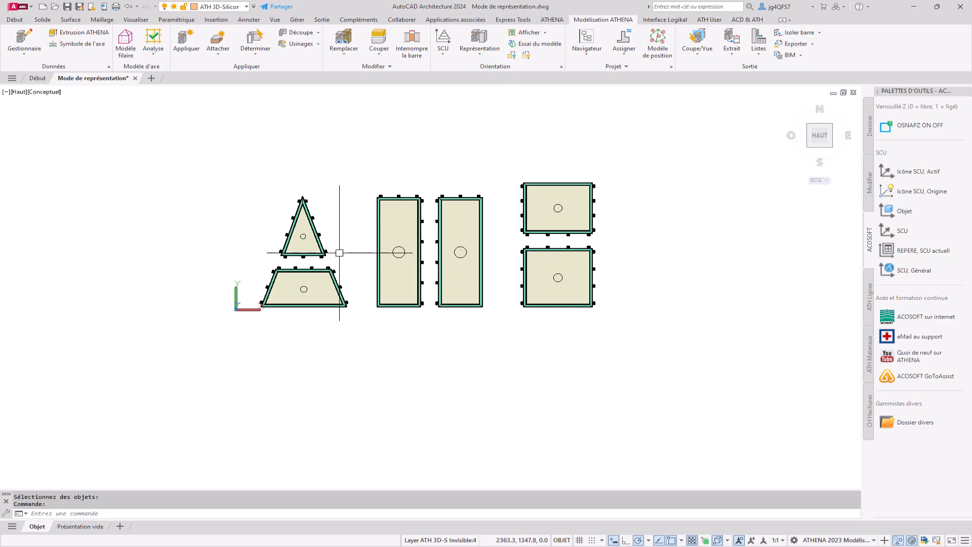
Hide the front frame bar and its cover profile to expose the section of the adjoining profile and glazing
scroll(340, 255, up, 5)
shift+middle_drag(340, 254, 207, 272)
scroll(207, 273, up, 8)
click(512, 57)
click(557, 169)
click(536, 343)
click(499, 291)
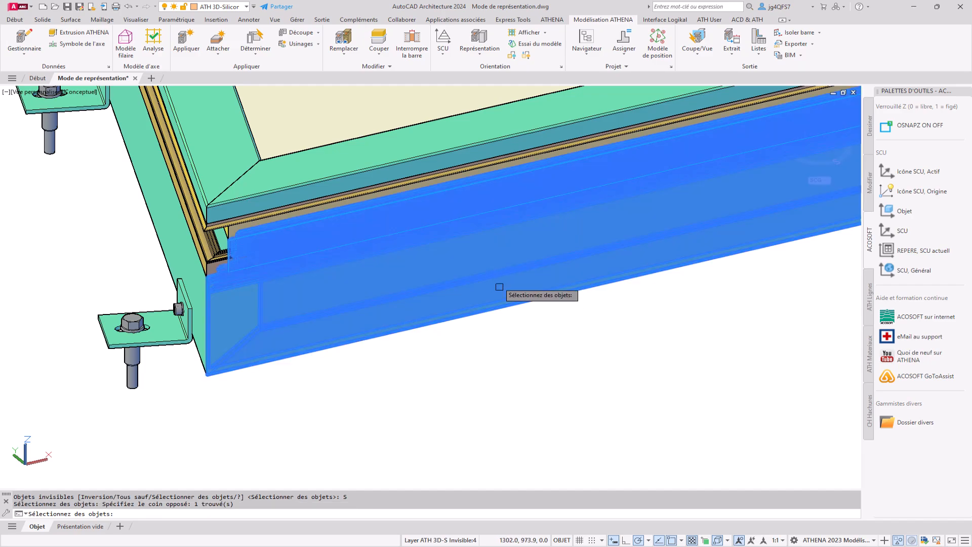
key(Return)
Apply the filling detail setting Masquer to the glazing panel at the exposed section
scroll(636, 355, up, 4)
shift+middle_drag(636, 355, 550, 330)
scroll(612, 330, up, 2)
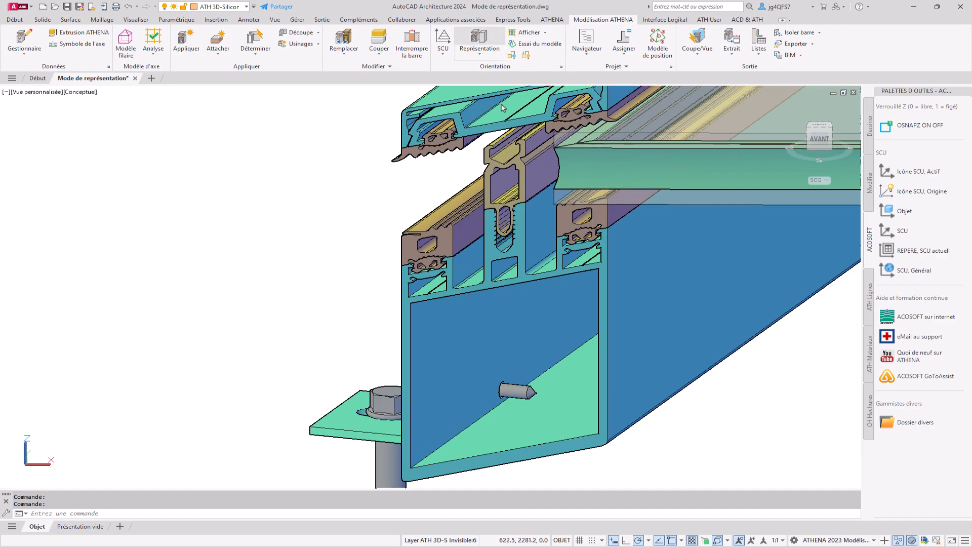
click(385, 129)
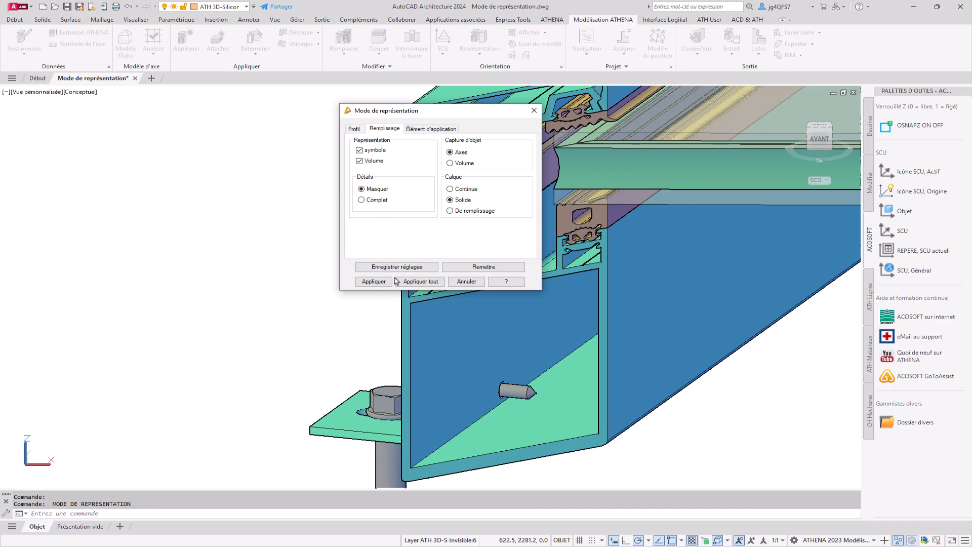
click(374, 281)
click(609, 151)
key(Return)
Set the glazing panel's filling details to Complet
middle_drag(681, 150, 374, 211)
key(Return)
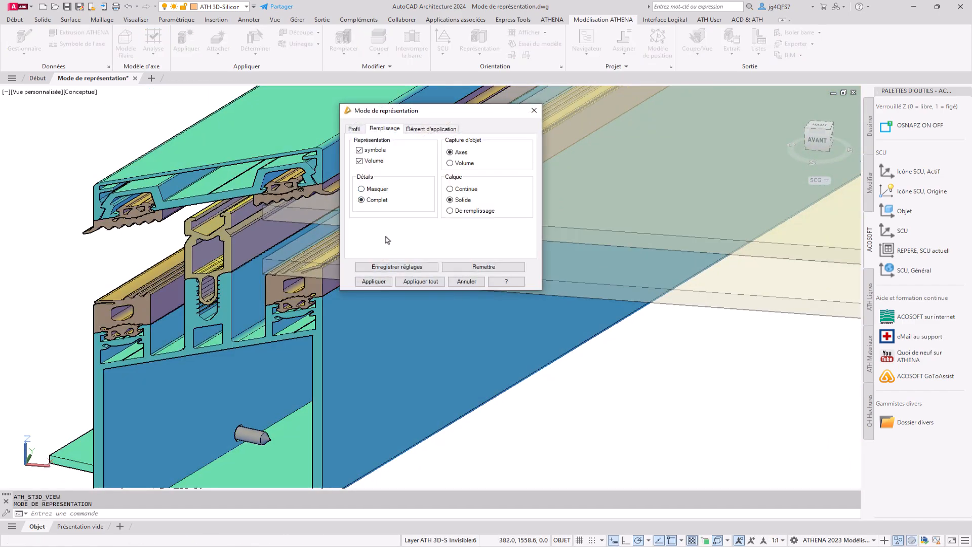
click(374, 281)
click(402, 265)
key(Return)
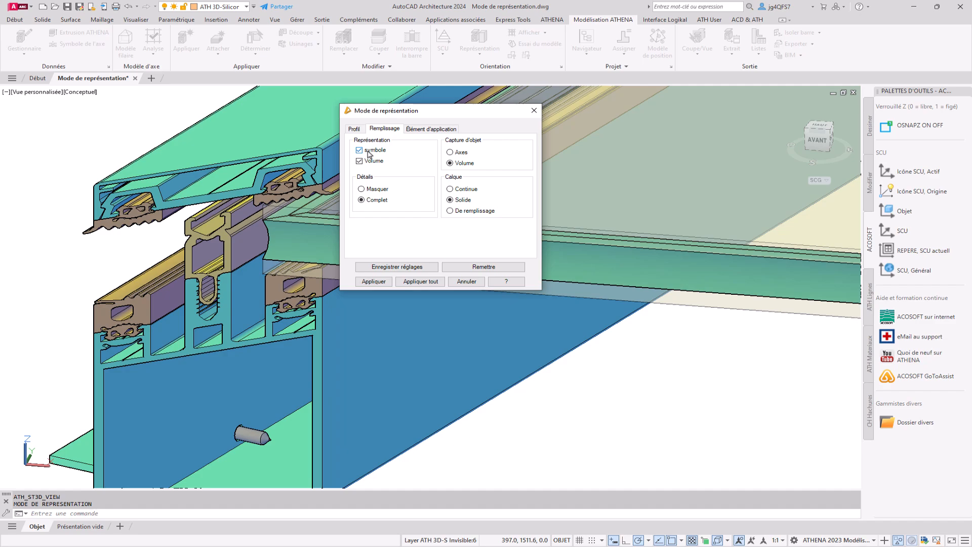
Apply the filling representation with object snap set to Volume to the glazing panel
click(374, 281)
click(705, 211)
key(Return)
Turn off the glazing panel's Volume representation
key(Return)
click(360, 161)
click(388, 282)
click(532, 255)
key(Return)
Turn the filling's Volume representation back on and apply it to all objects
shift+middle_drag(329, 273, 400, 233)
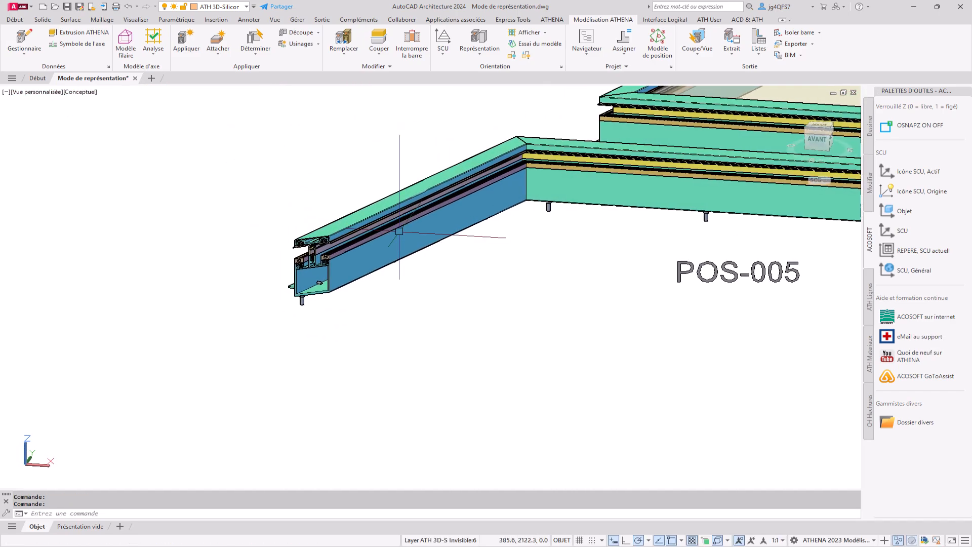
scroll(308, 252, up, 5)
click(498, 34)
click(357, 161)
click(414, 284)
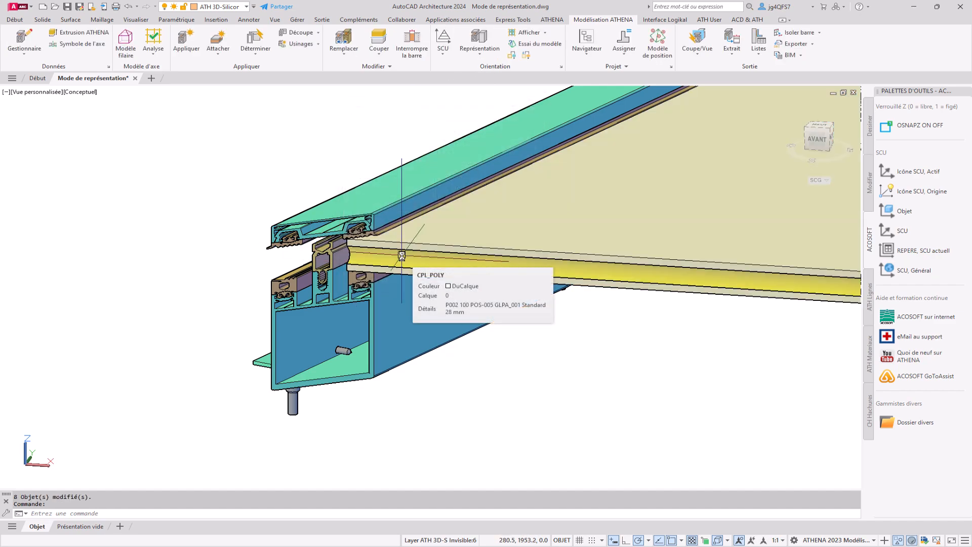
Set the profile representation to Axe for the sectioned base bar and its cover profile
key(space)
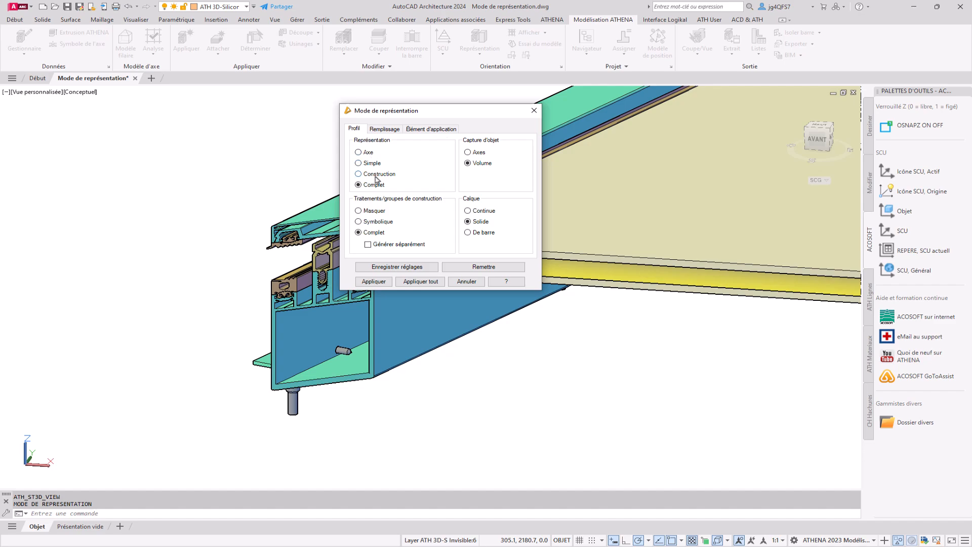
click(370, 153)
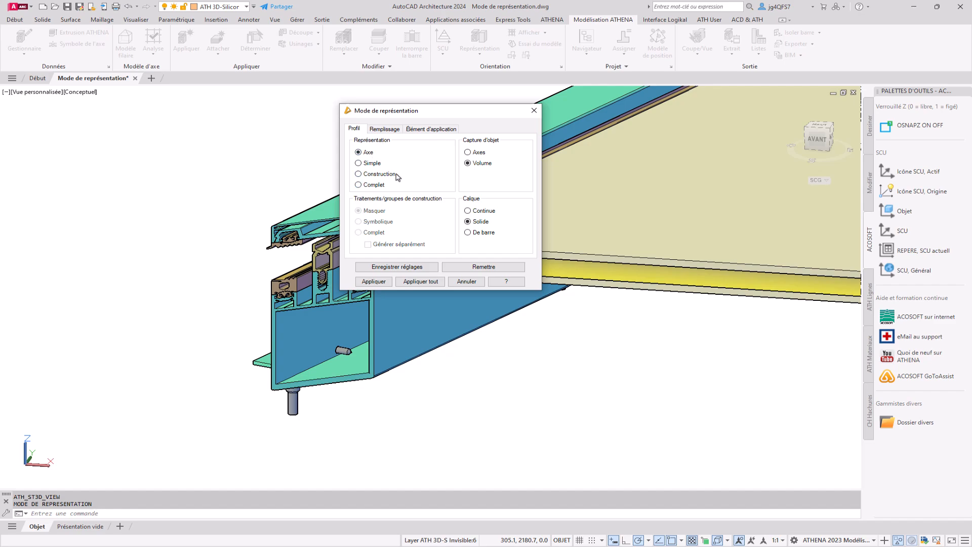
click(375, 282)
click(384, 343)
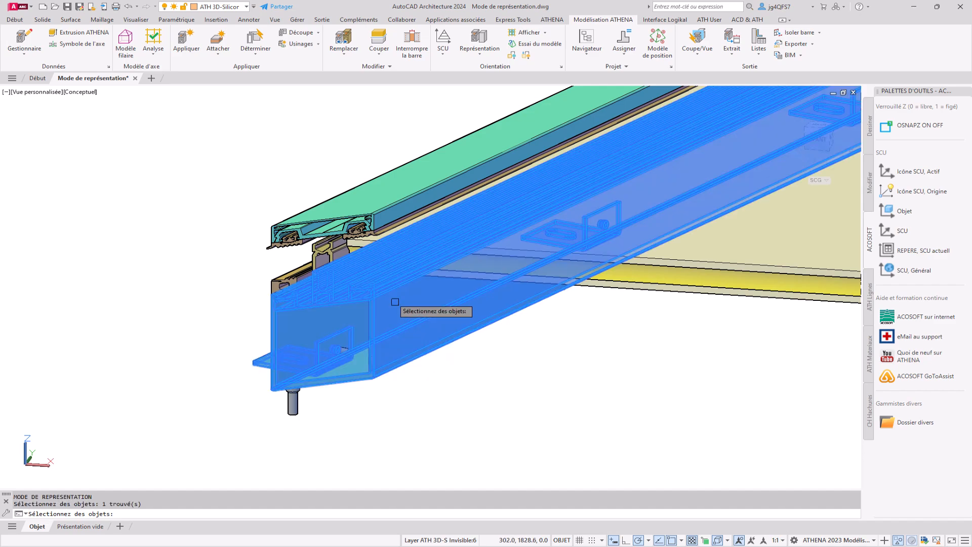
click(347, 218)
key(Return)
Change the two axis-only bars beside the glazing to the Simple profile representation
shift+middle_drag(335, 191, 572, 289)
scroll(427, 191, down, 2)
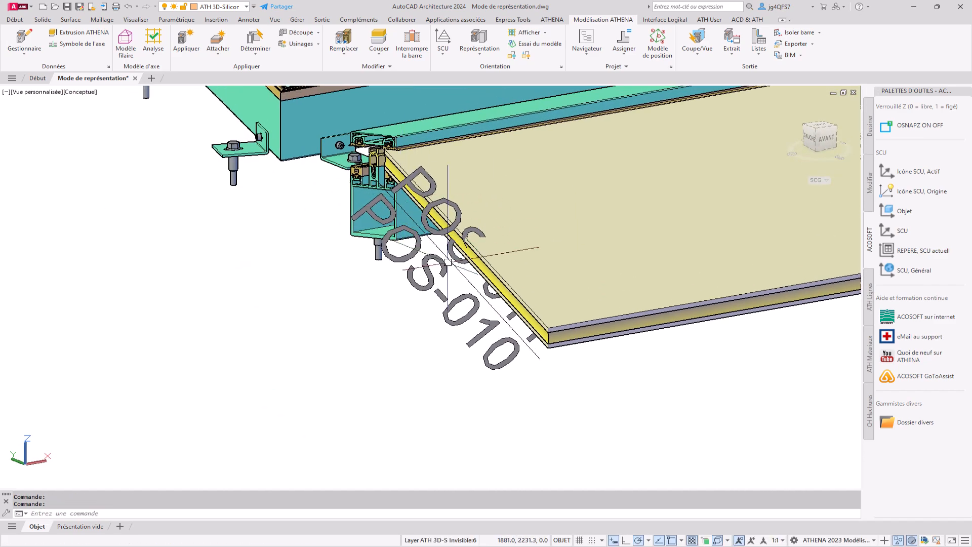
key(Return)
click(372, 163)
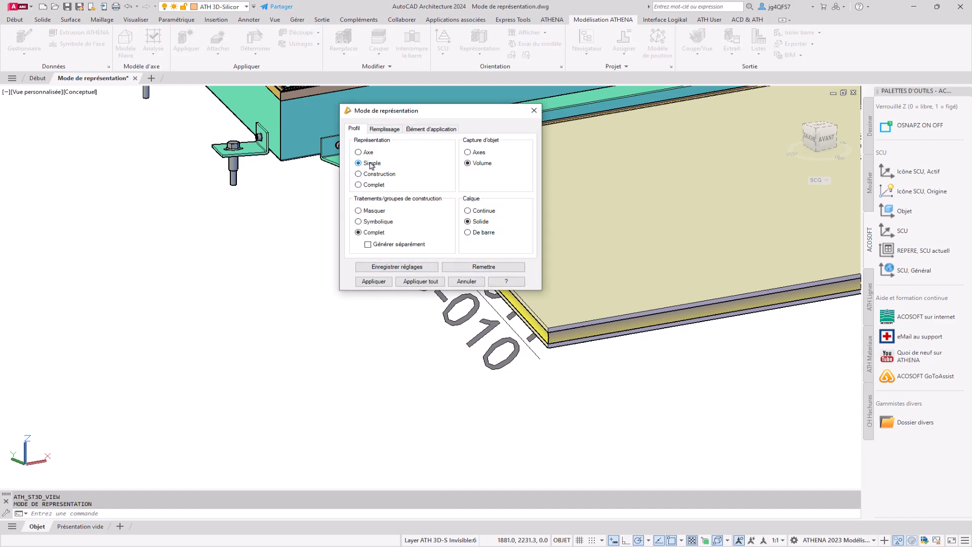
click(384, 286)
click(532, 384)
click(506, 334)
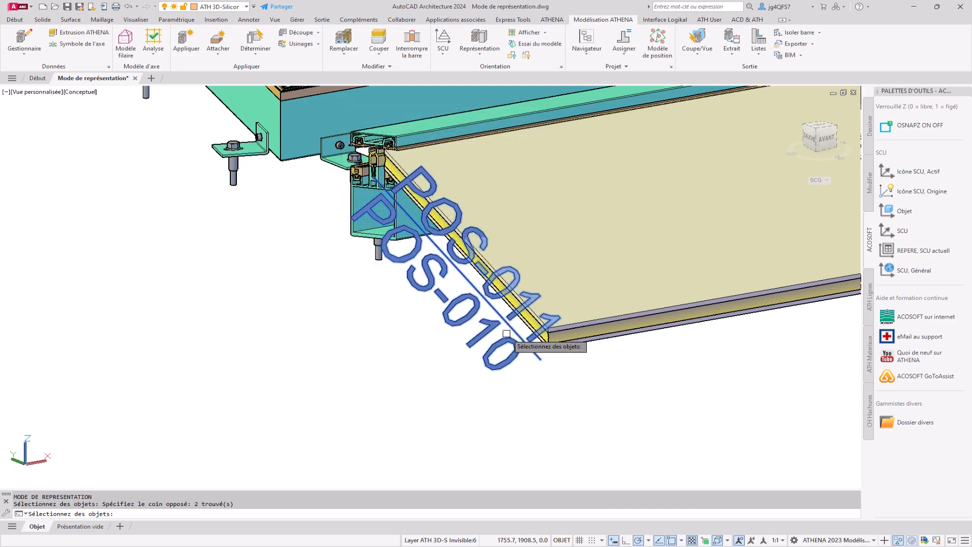
key(Return)
Apply the Construction profile representation to the base bar and its cover profile
scroll(526, 369, up, 5)
mouse_move(526, 368)
shift+middle_down()
mouse_move(460, 371)
mouse_move(506, 354)
mouse_move(512, 362)
shift+middle_up()
key(Return)
click(374, 176)
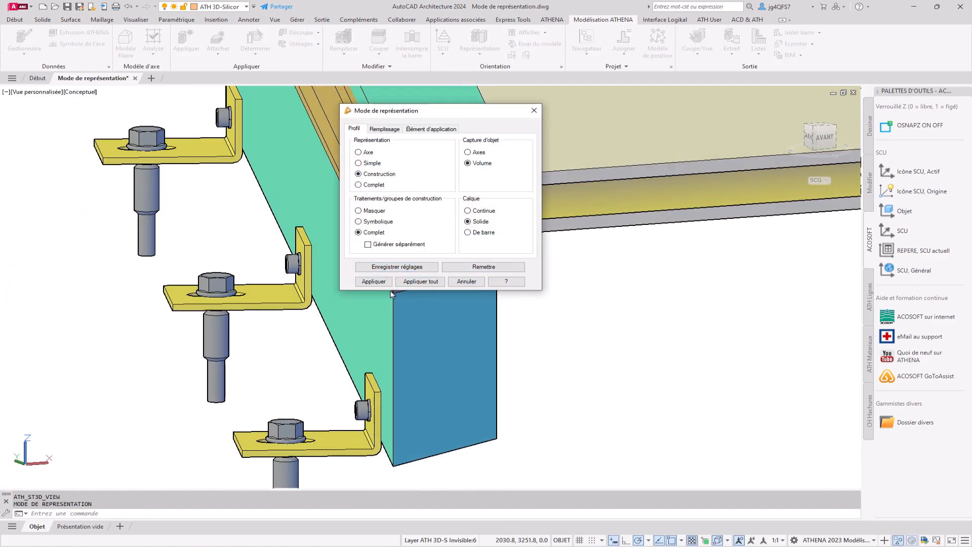
click(374, 281)
click(434, 247)
click(437, 160)
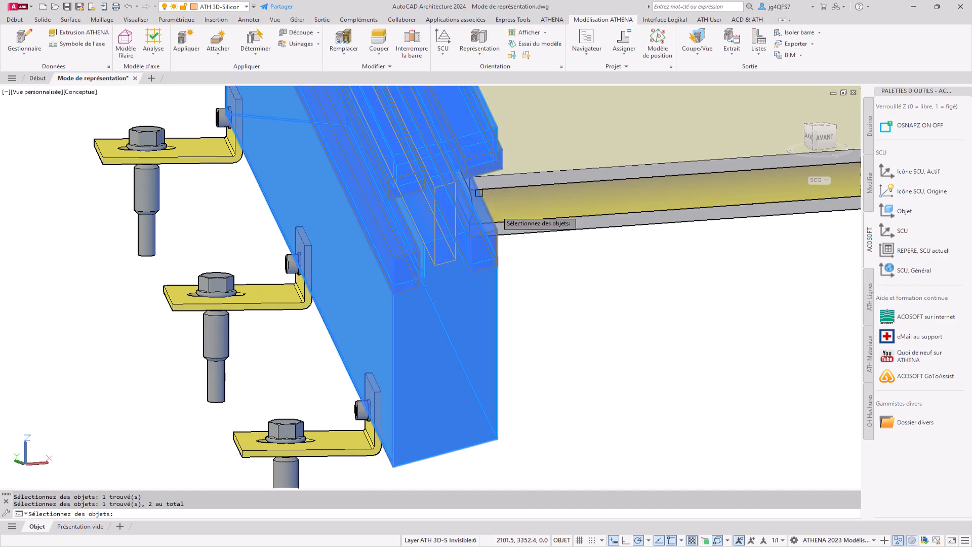
key(Return)
Return the base bar and its cover profile to the Complet profile representation
scroll(409, 210, up, 2)
mouse_move(425, 239)
shift+middle_down()
mouse_move(408, 226)
mouse_move(434, 238)
shift+middle_up()
mouse_move(459, 238)
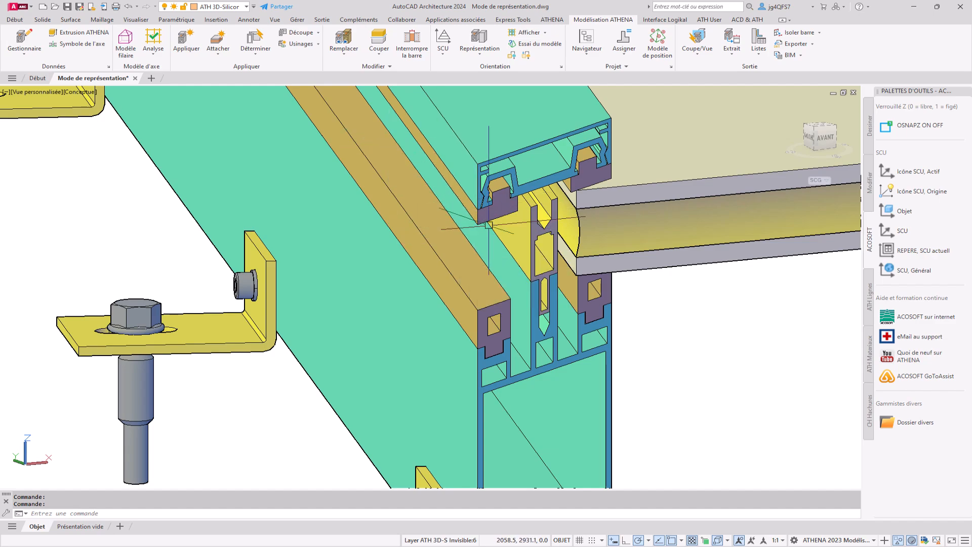
key(Return)
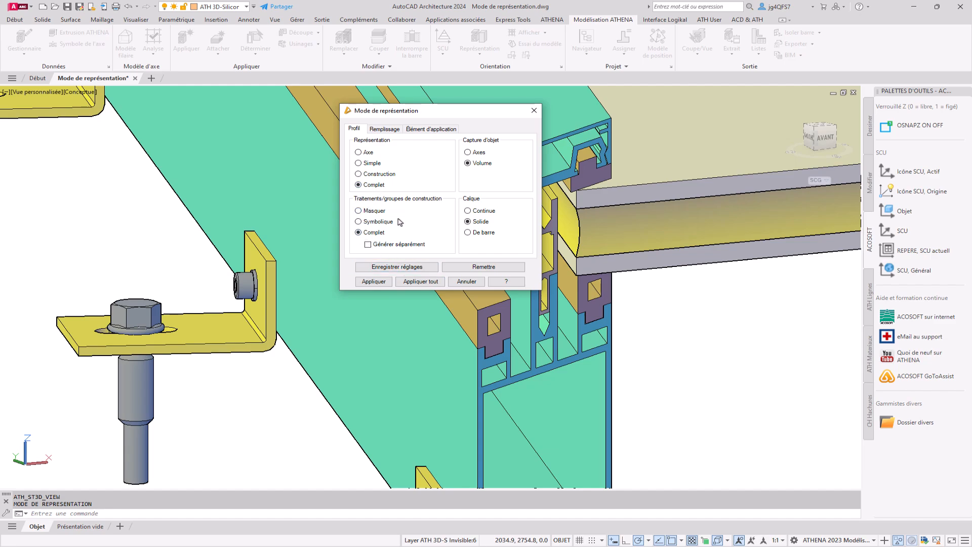
click(381, 281)
click(537, 193)
click(506, 367)
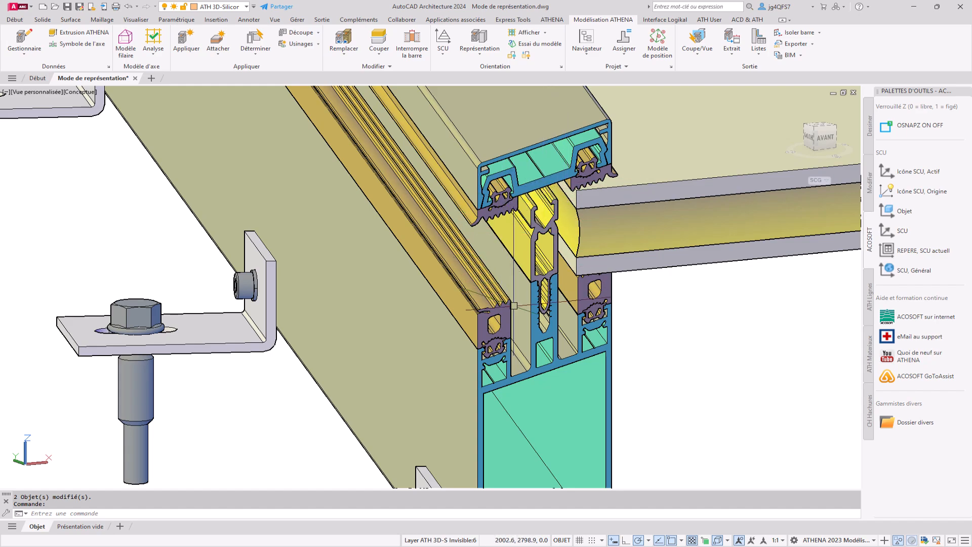
Hide the base bar's brackets and bolts by setting its processing and construction groups to Masquer
middle_drag(517, 344, 478, 323)
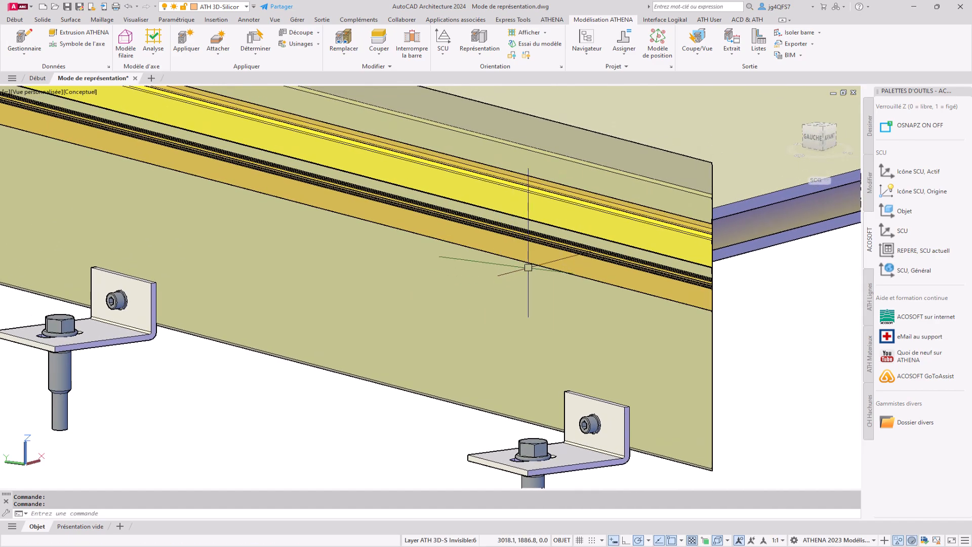
key(Return)
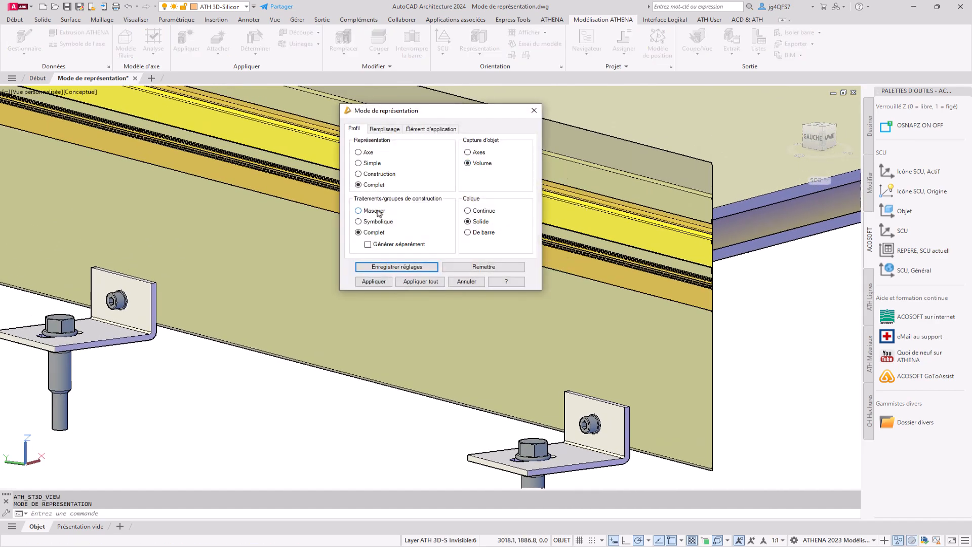
click(377, 213)
click(380, 282)
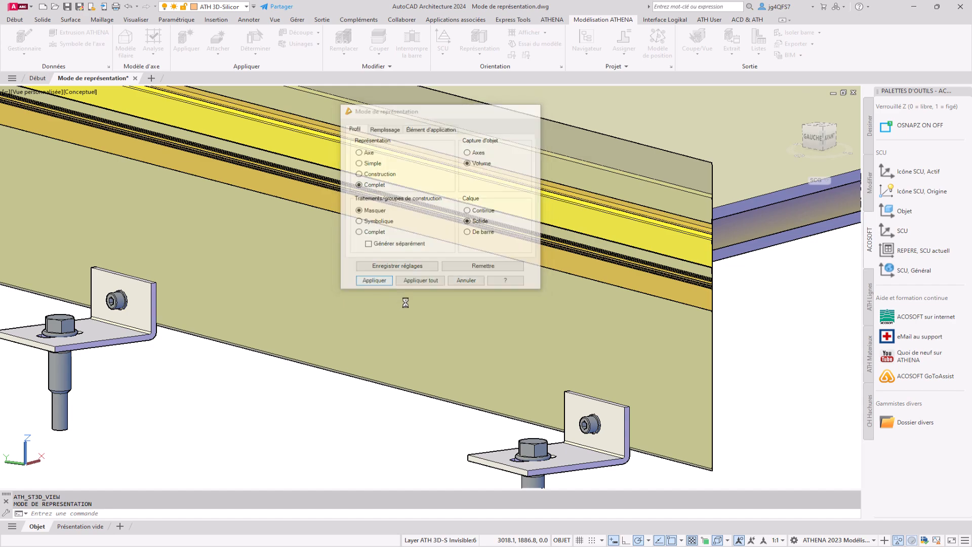
click(492, 349)
key(Return)
Set the base bar's processing and construction groups to the Symbolique representation
middle_drag(559, 413, 569, 348)
key(Return)
click(363, 222)
click(373, 282)
click(560, 317)
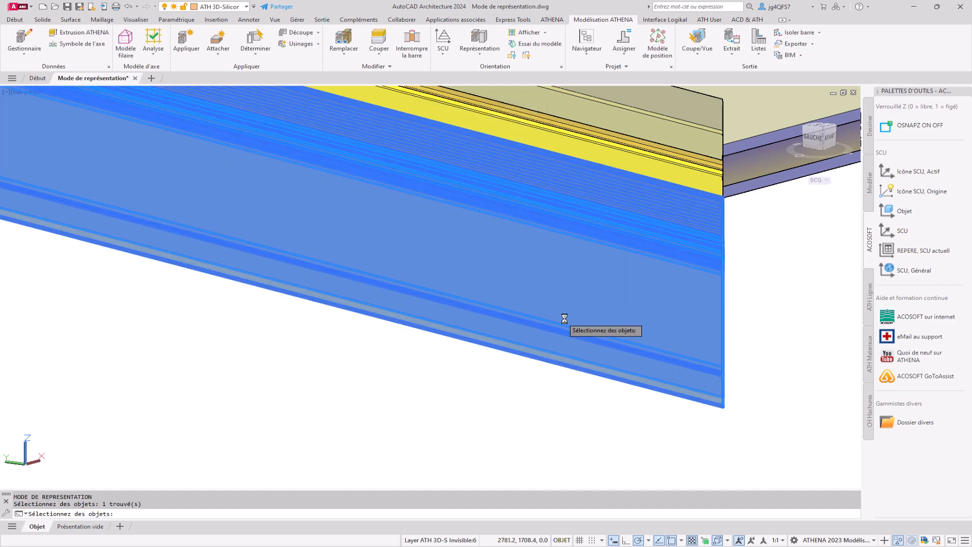
key(Return)
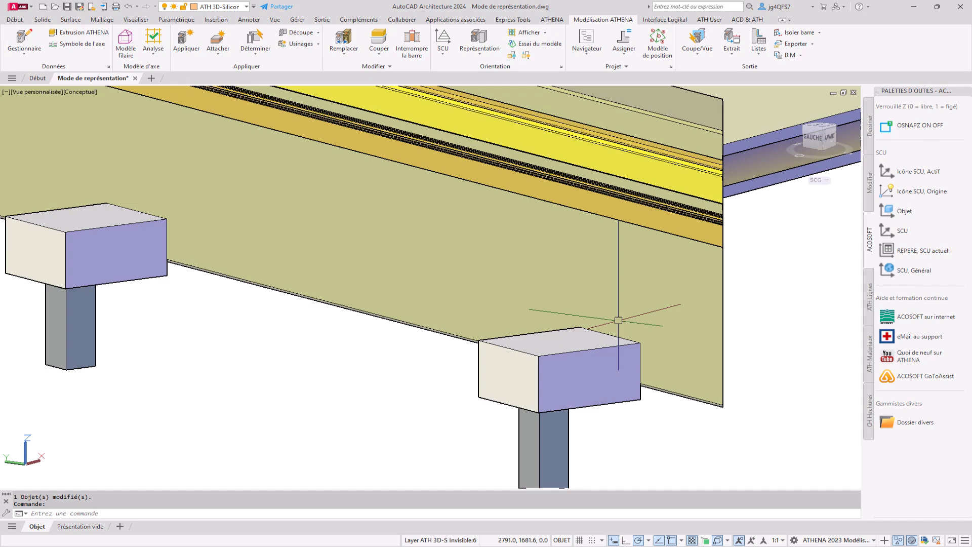
Restore the base bar's processing and construction groups to the Complet representation
key(Return)
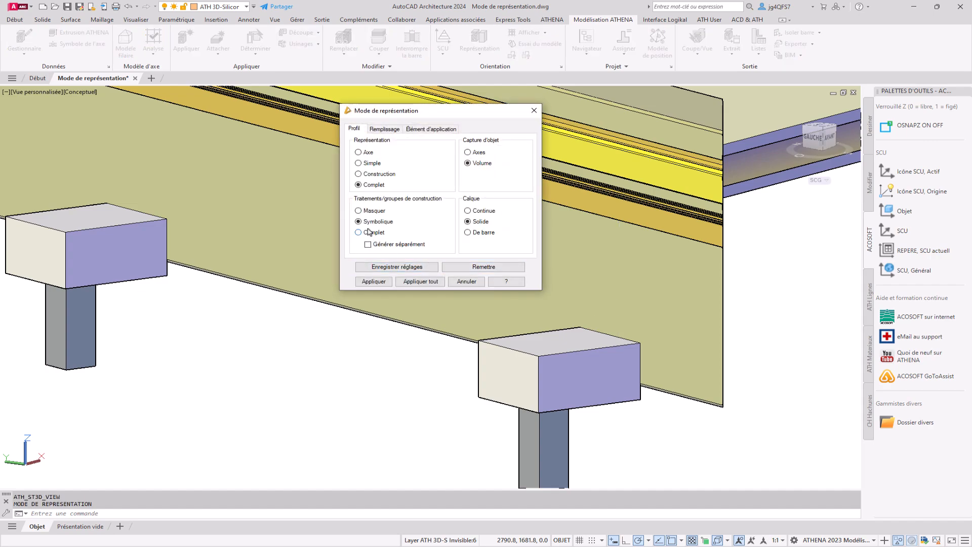
click(374, 281)
click(567, 307)
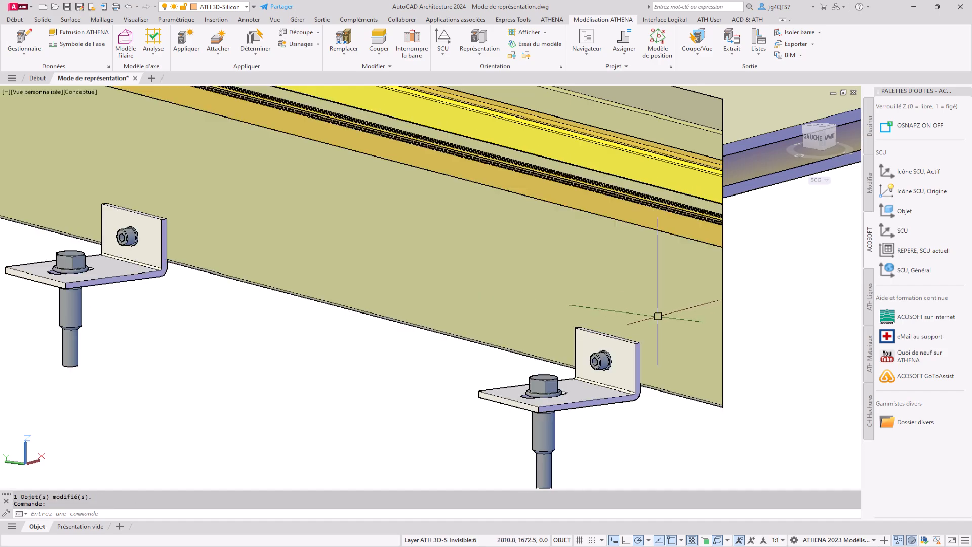
Set the layer mode of the base bar and its cover profile to Continue
shift+middle_drag(652, 286, 562, 284)
key(Return)
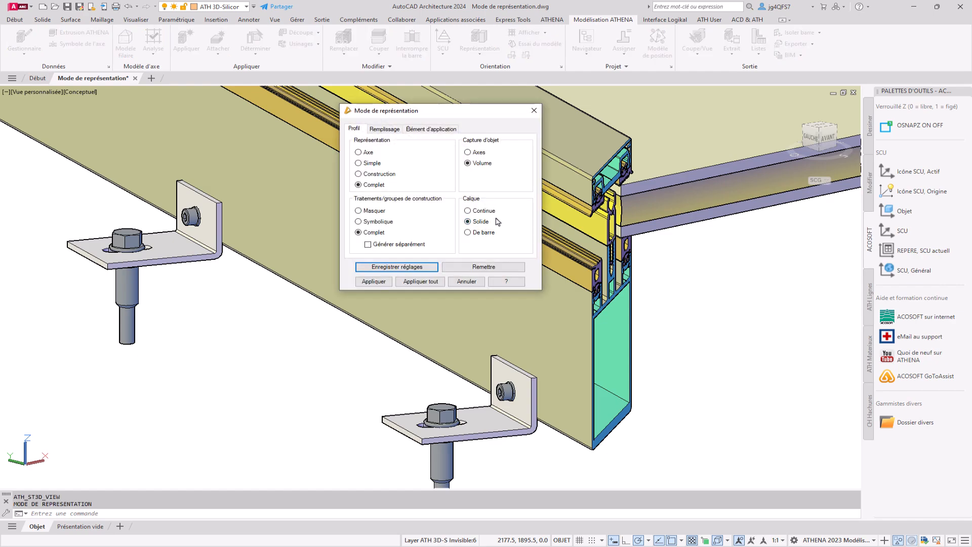
click(492, 212)
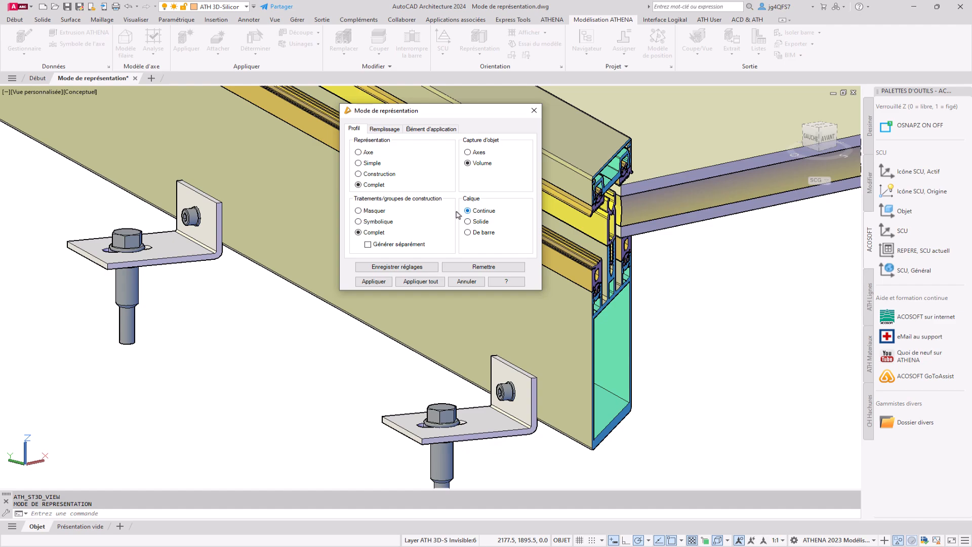
click(374, 281)
click(499, 282)
click(586, 196)
key(Return)
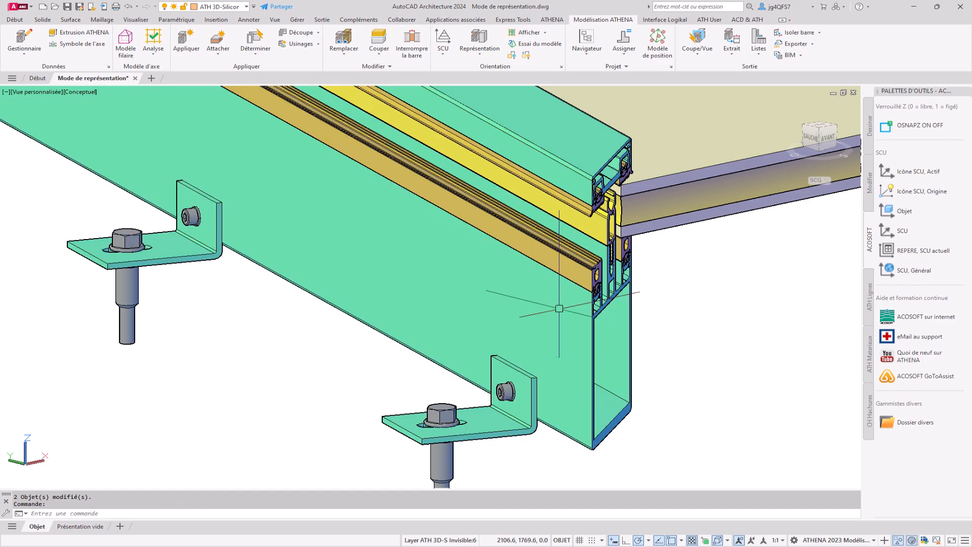
Return the base bar and its cover profile to the Solide layer mode
scroll(562, 308, up, 2)
key(Return)
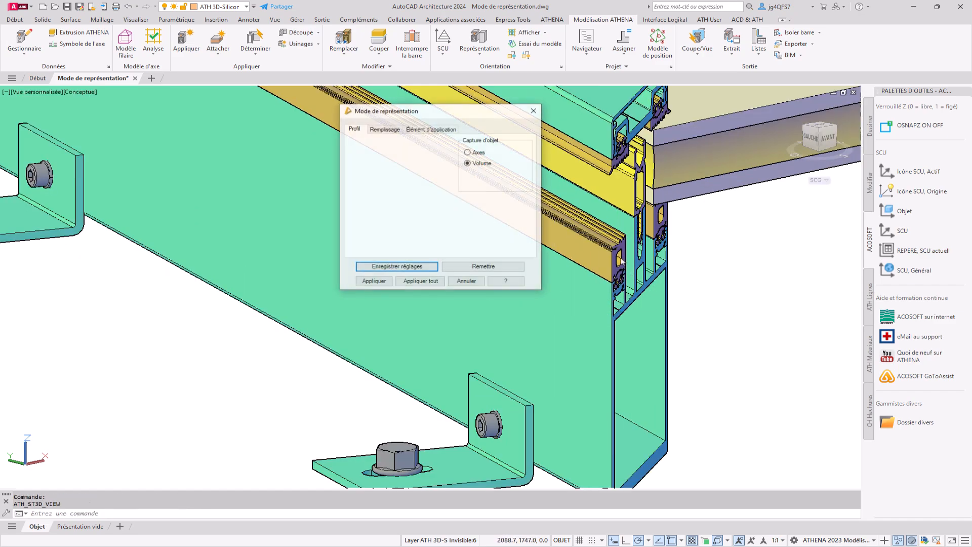
click(475, 226)
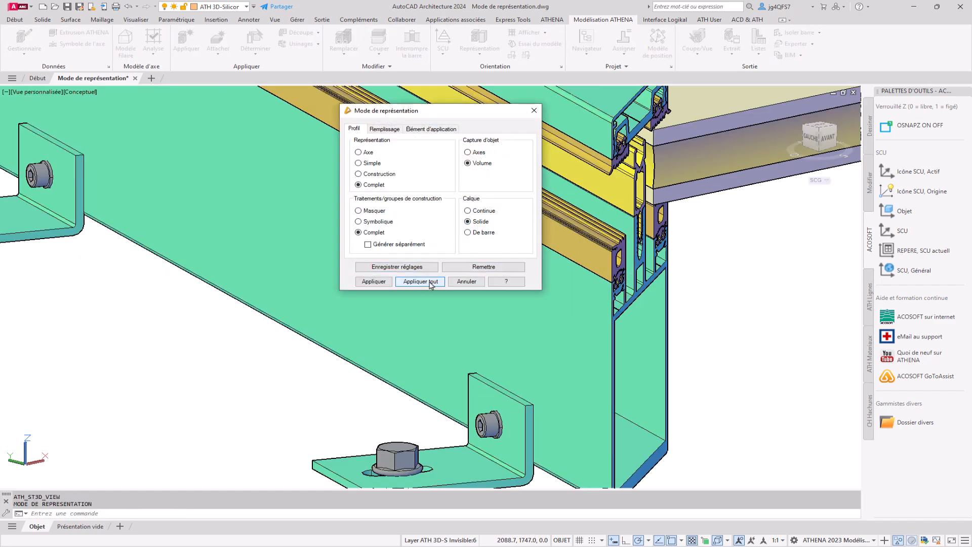
click(373, 280)
click(584, 212)
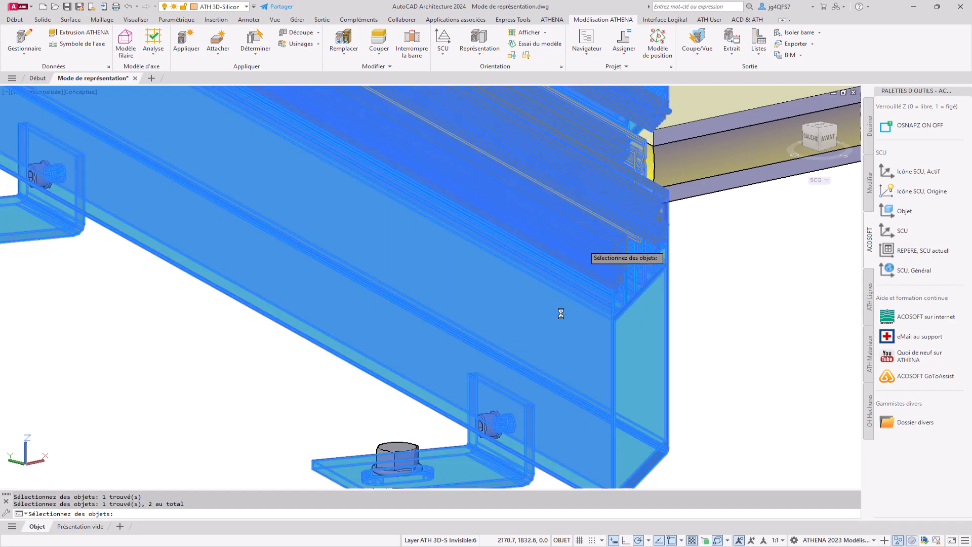
key(Escape)
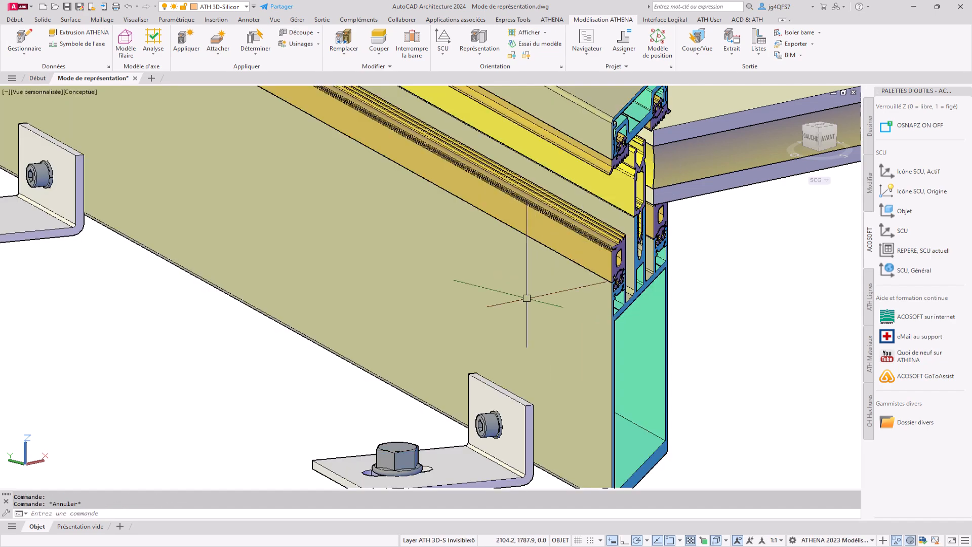
Change the base bar's circumference surface to RAL 9016 Blanc signalisation in its properties
key(ctrl+z)
click(463, 258)
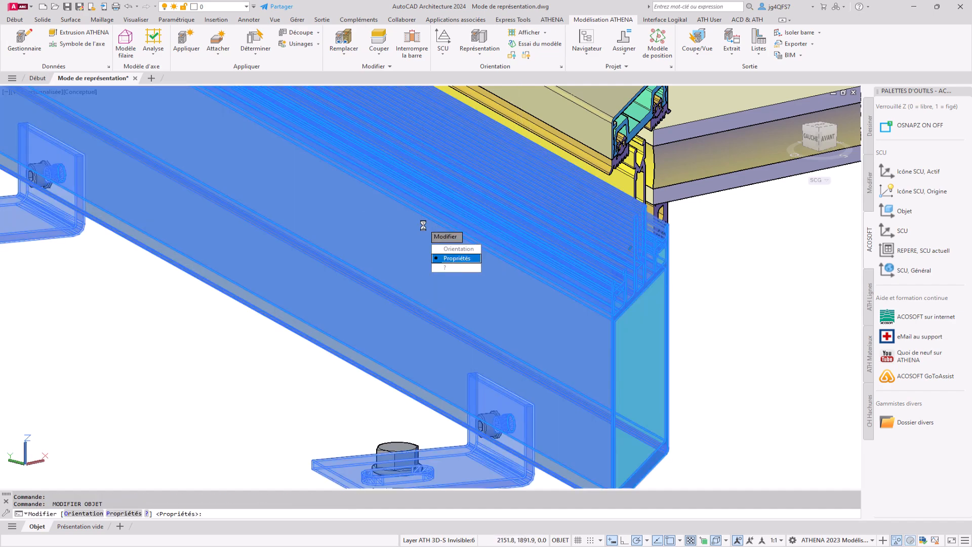
click(365, 207)
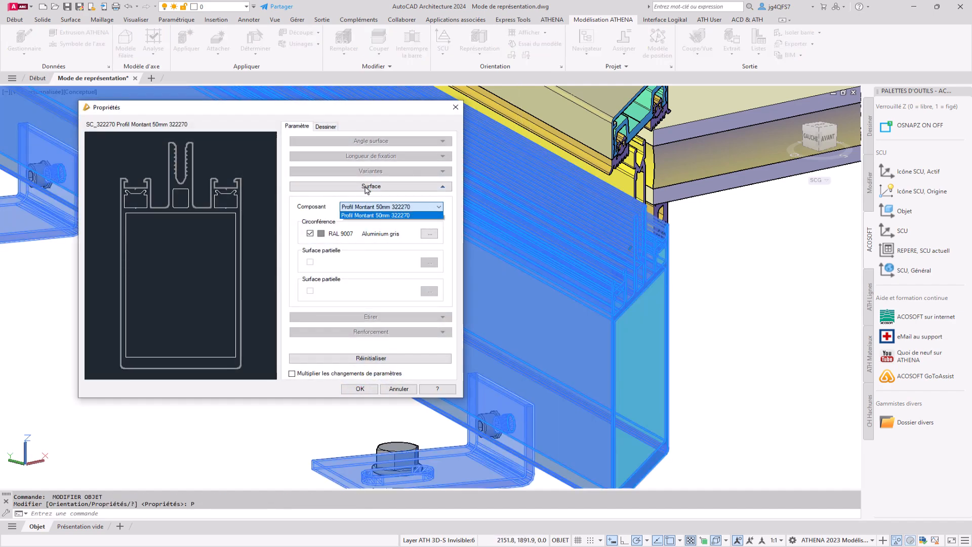
click(429, 233)
click(429, 233)
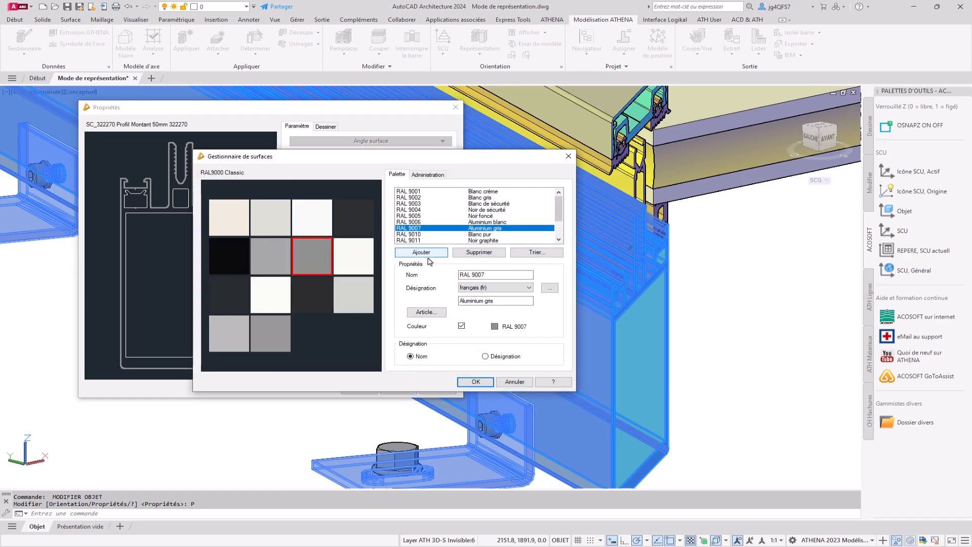
key(Down)
key(Down)
key(Down)
key(Down)
key(Down)
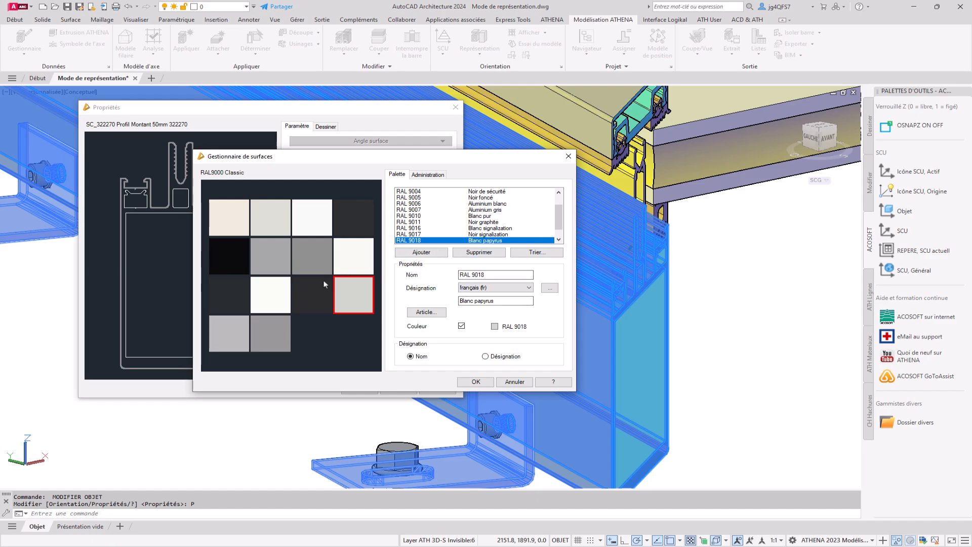
scroll(433, 238, up, 1)
click(264, 292)
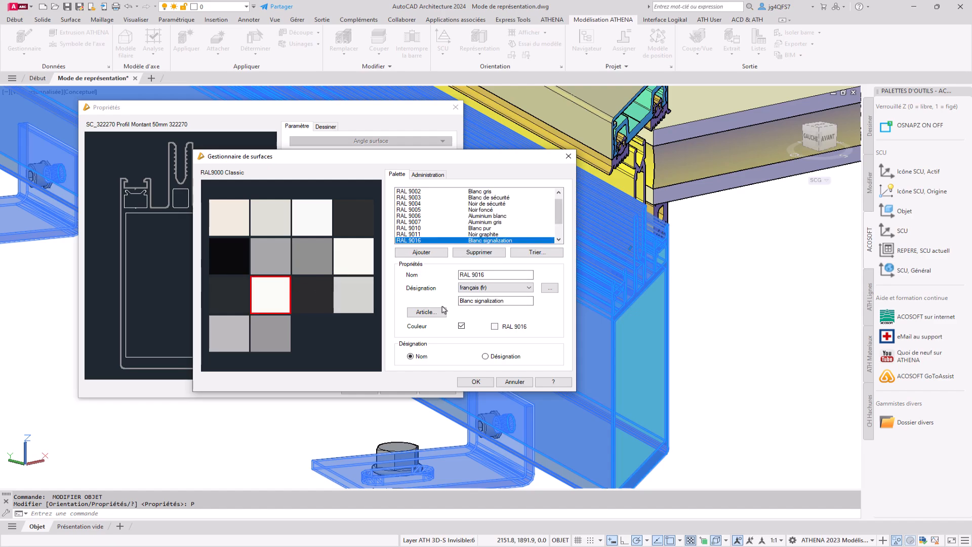
click(472, 383)
click(369, 390)
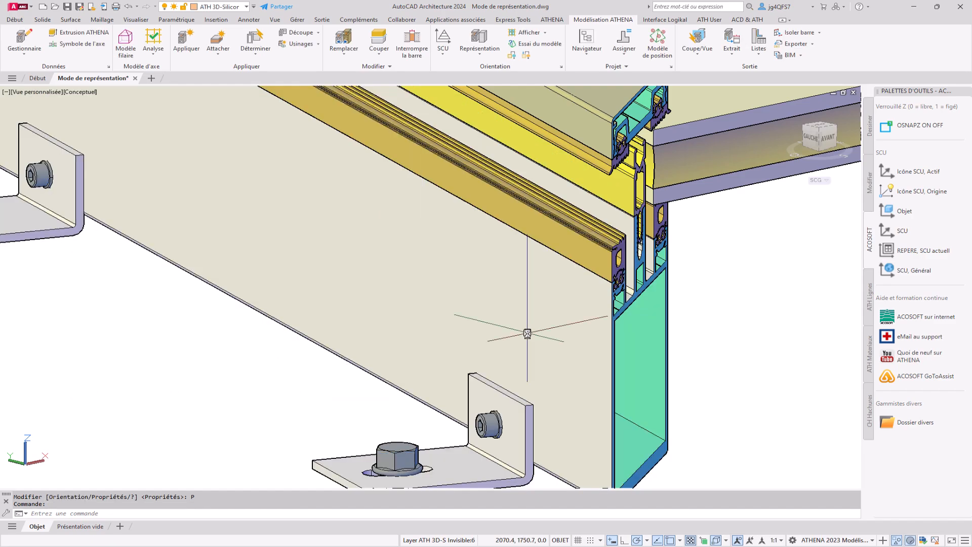
Change the base bar's circumference surface to RAL 9005 Noir foncé in its properties
double_click(526, 321)
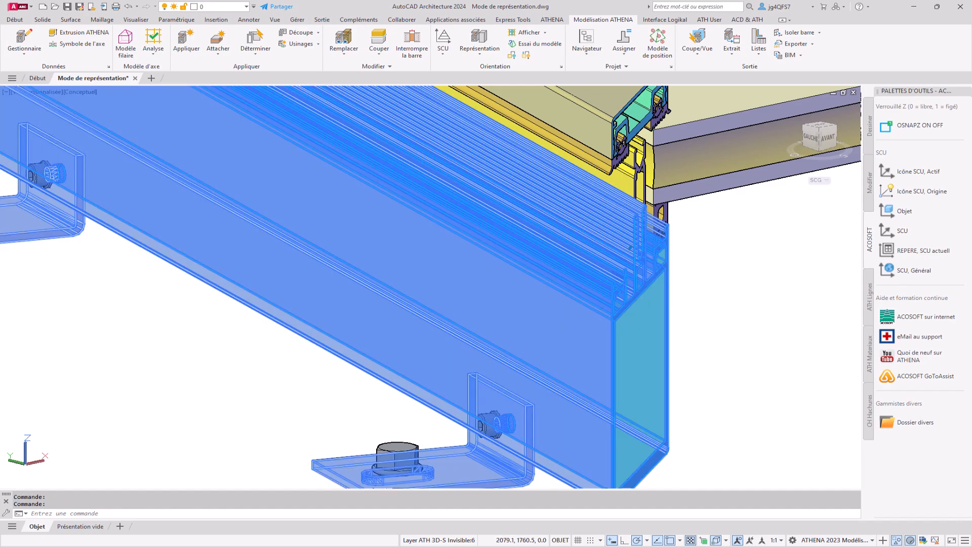
click(557, 358)
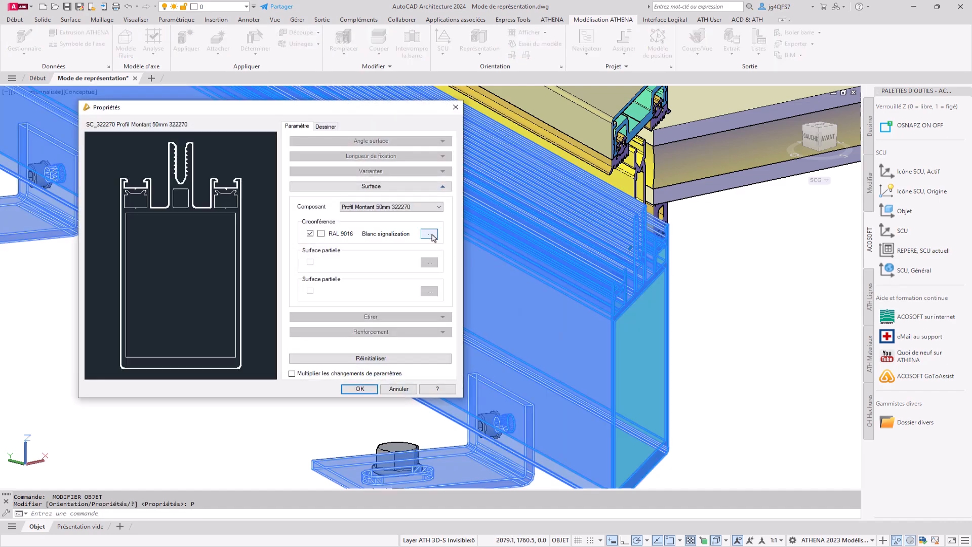
click(428, 233)
click(479, 384)
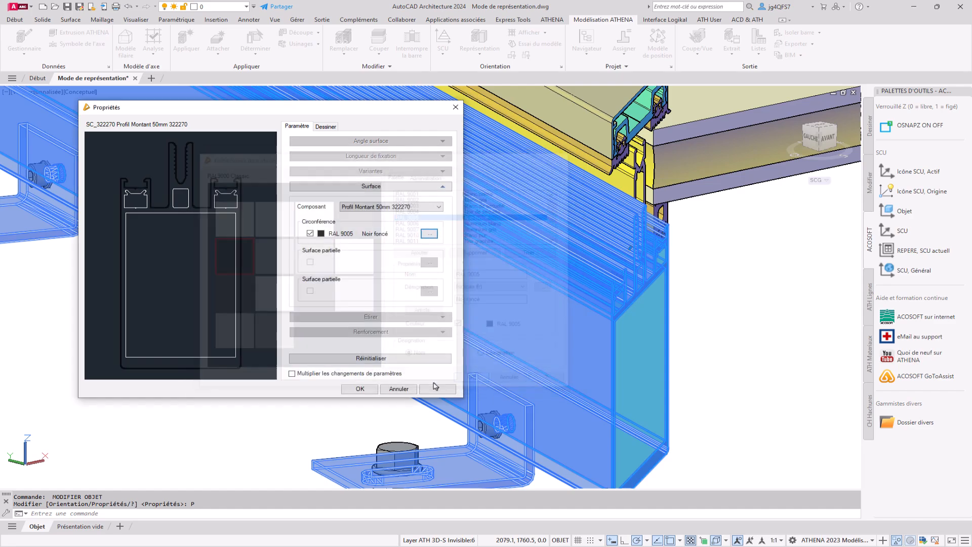
click(362, 390)
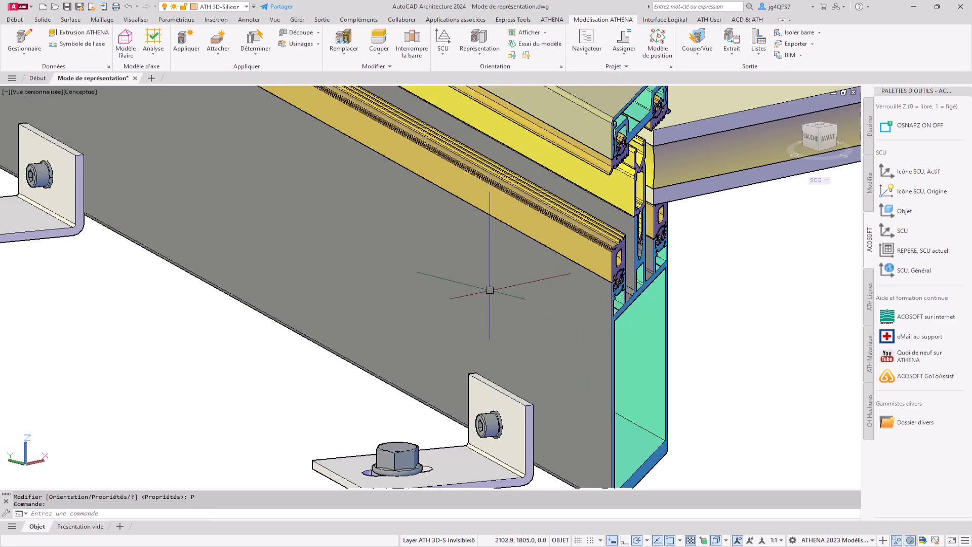
Assign the base bar to the layer ATH 3D-Cu
click(503, 354)
click(236, 7)
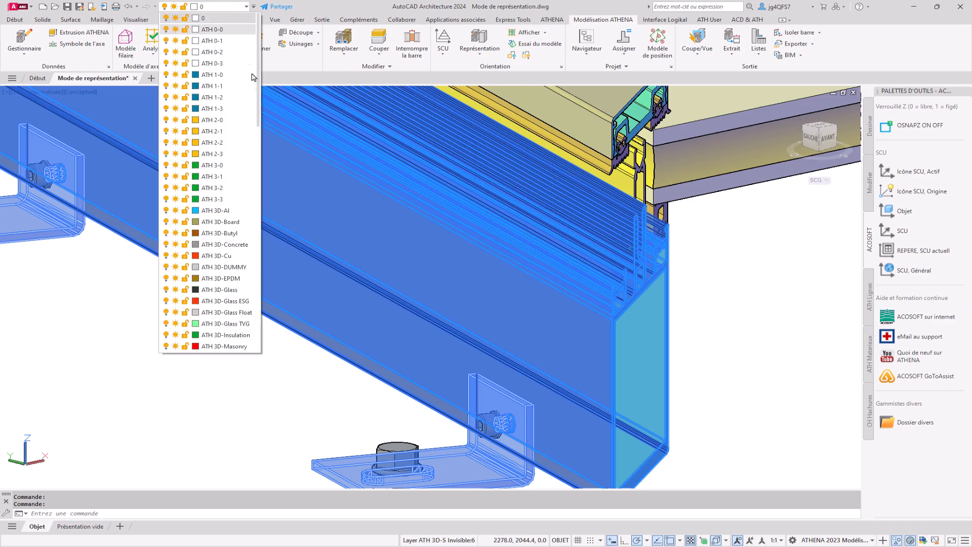
click(218, 256)
key(Escape)
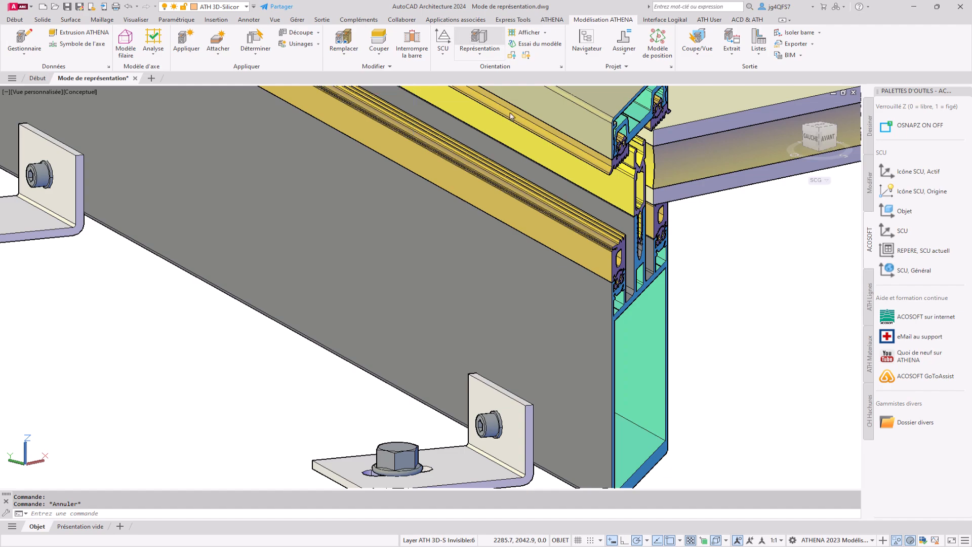
Set the base bar's layer representation to De barre
click(479, 39)
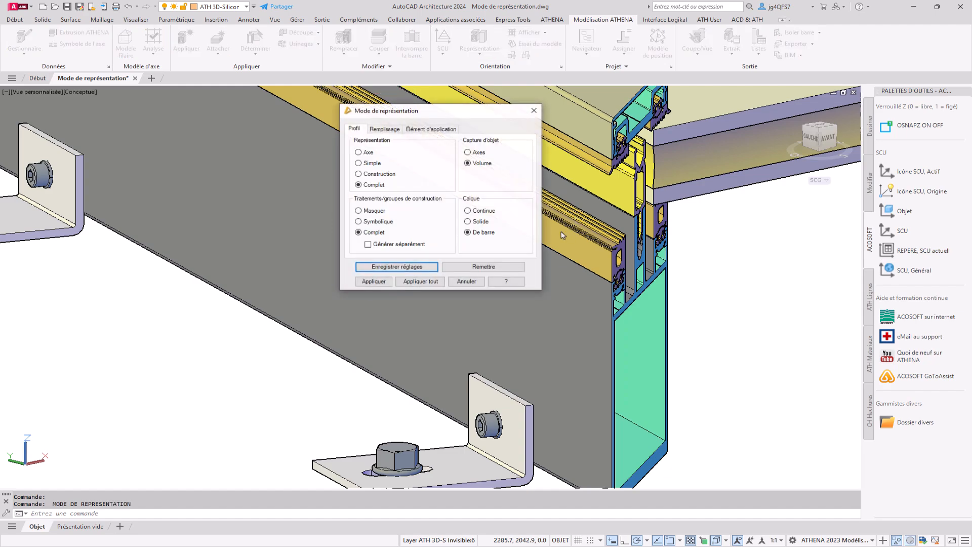
click(377, 282)
click(551, 326)
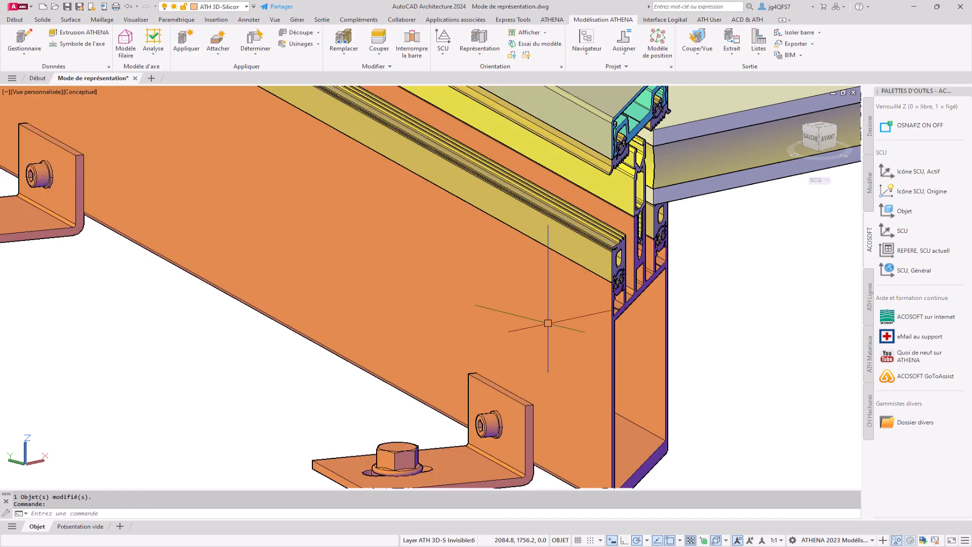
scroll(598, 361, down, 2)
double_click(600, 359)
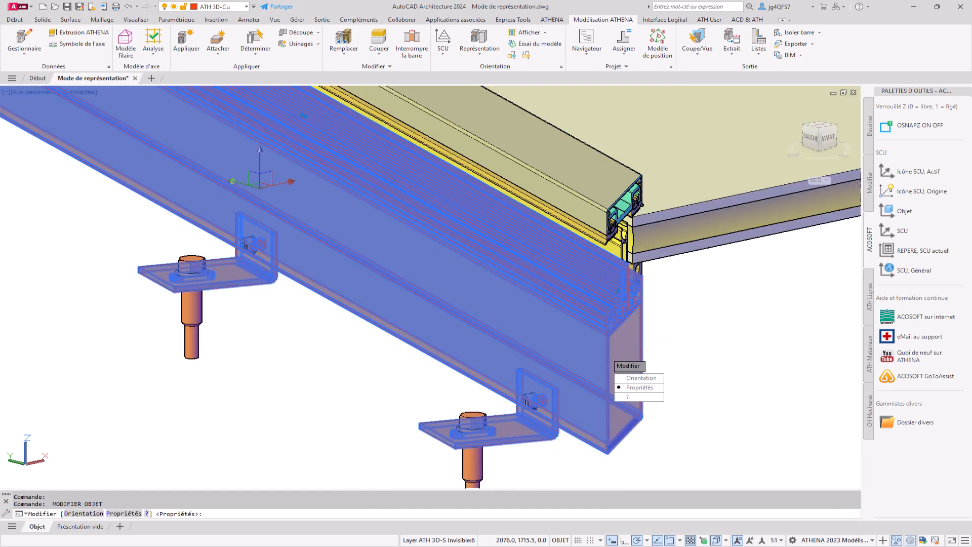
key(Down)
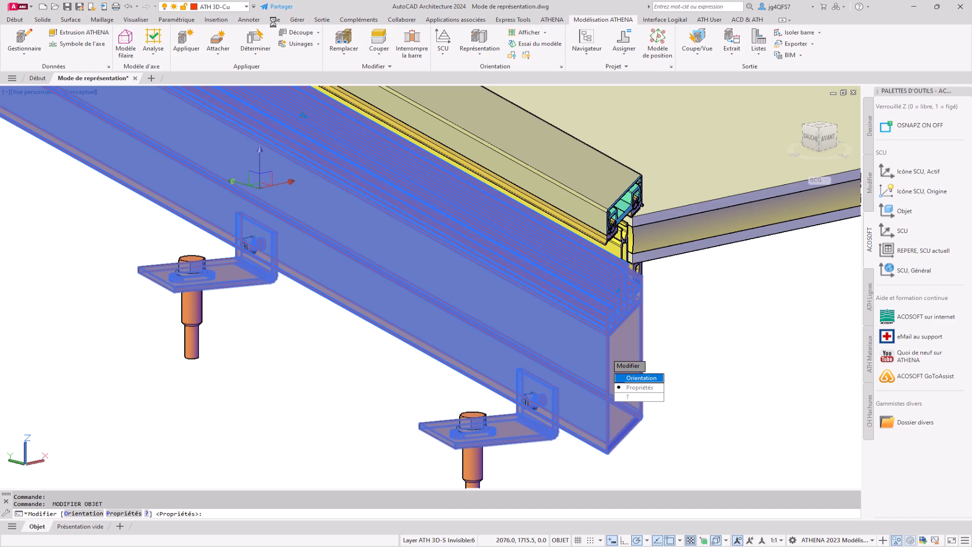
key(Escape)
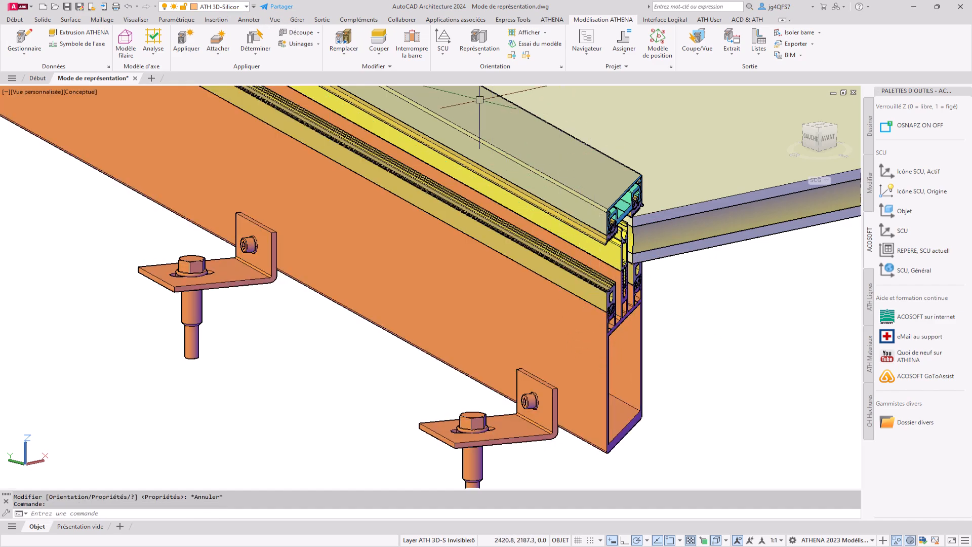
Apply the Solide layer mode to all objects in the drawing
click(478, 44)
click(475, 222)
click(421, 281)
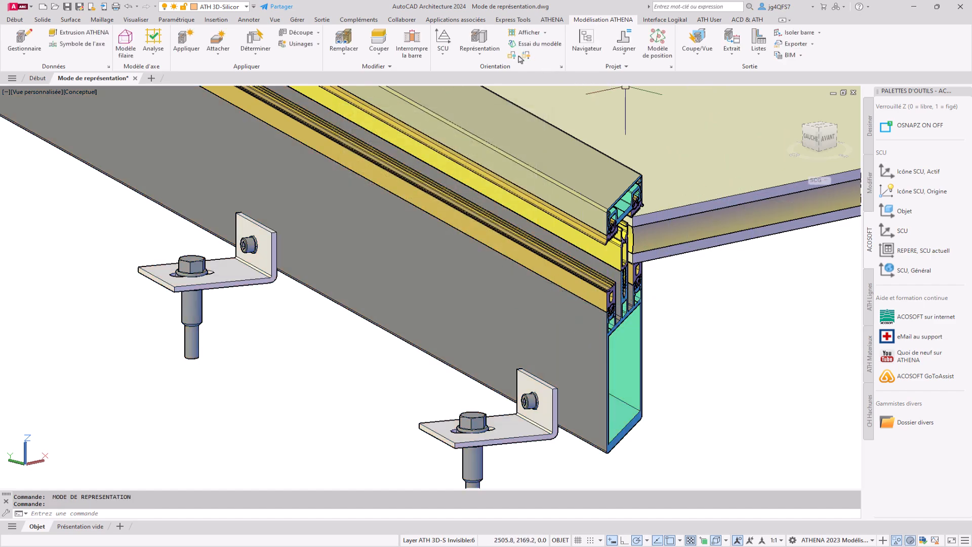
Restore the hidden objects so the whole set of skylight frames is displayed again
click(525, 57)
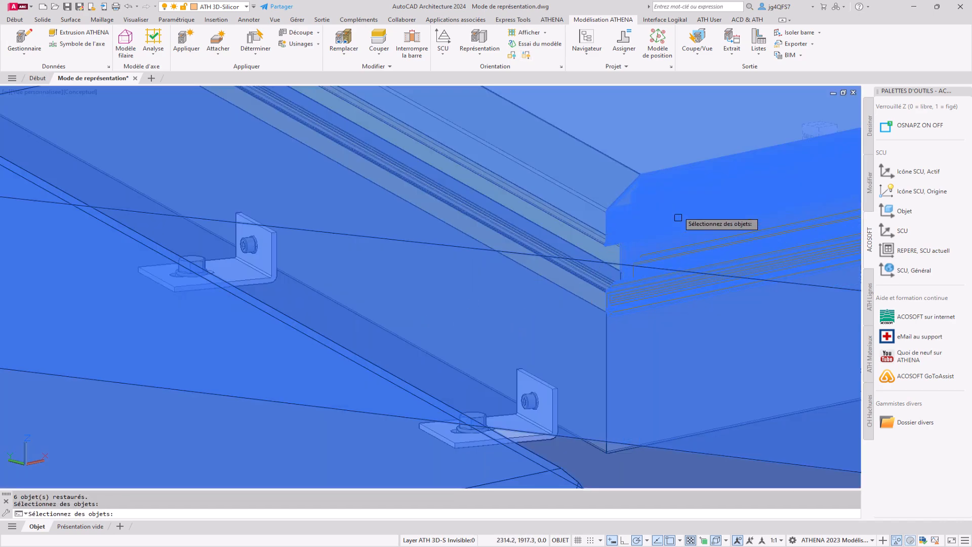
key(Return)
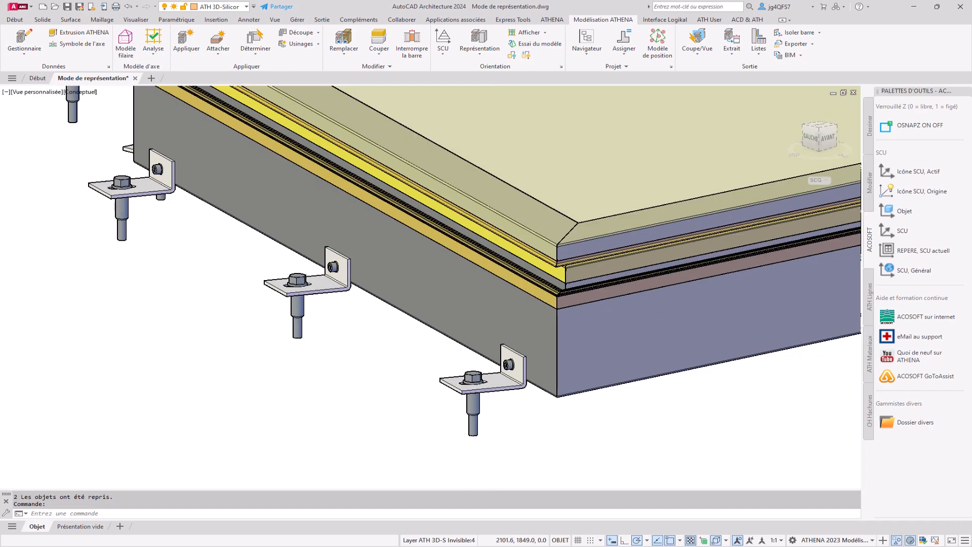
scroll(473, 302, down, 2)
scroll(703, 183, down, 2)
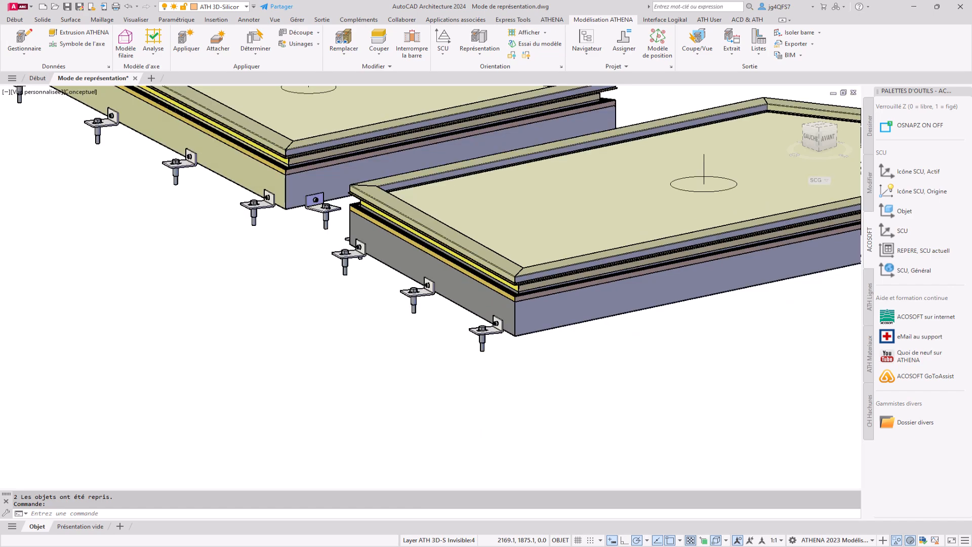
scroll(815, 148, down, 5)
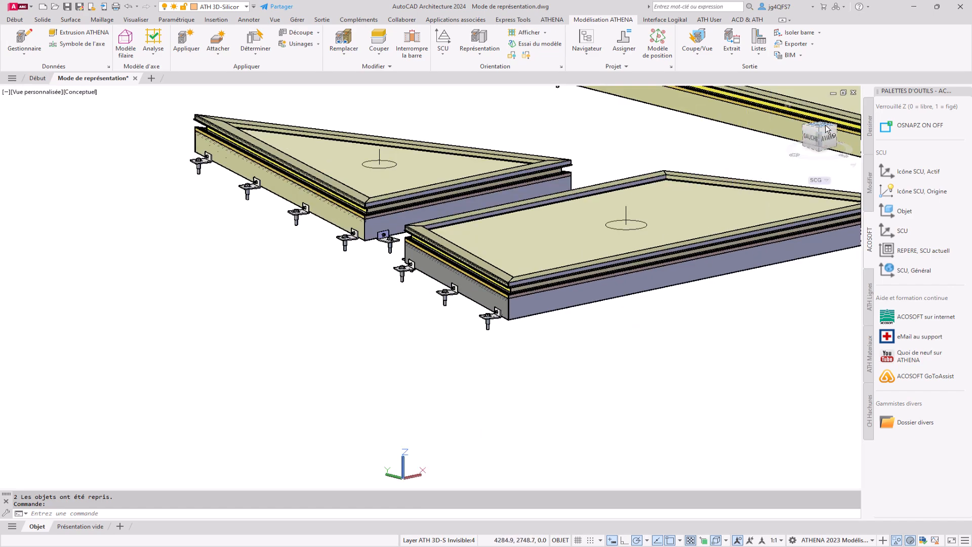
In the top view, apply the Simple profile representation and Symbolique processing and construction groups to all objects
click(816, 146)
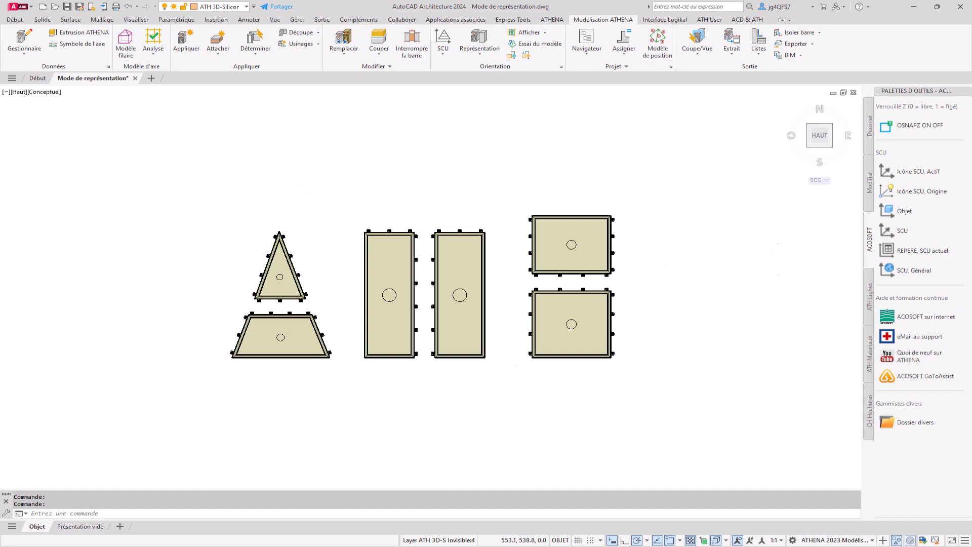
scroll(240, 332, up, 2)
scroll(240, 333, down, 2)
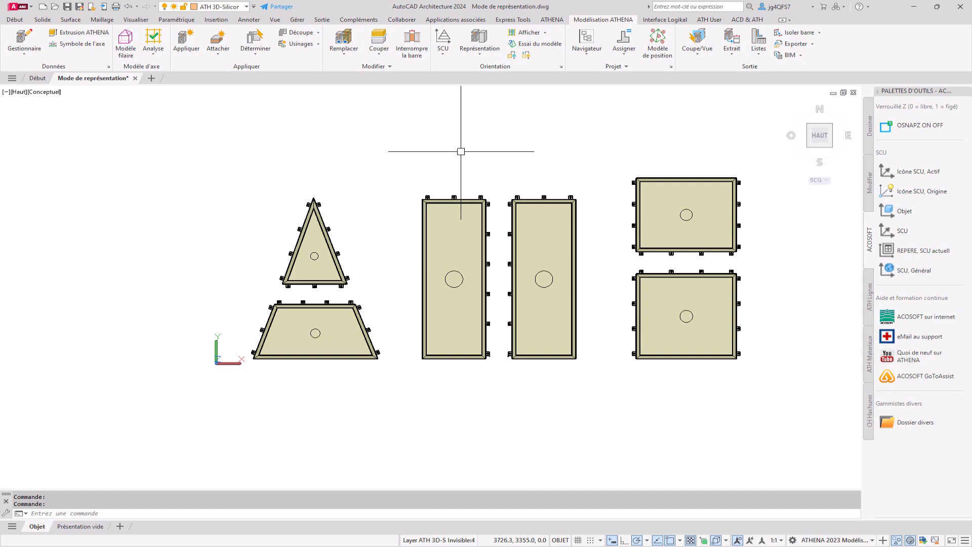
click(479, 40)
click(367, 163)
click(377, 221)
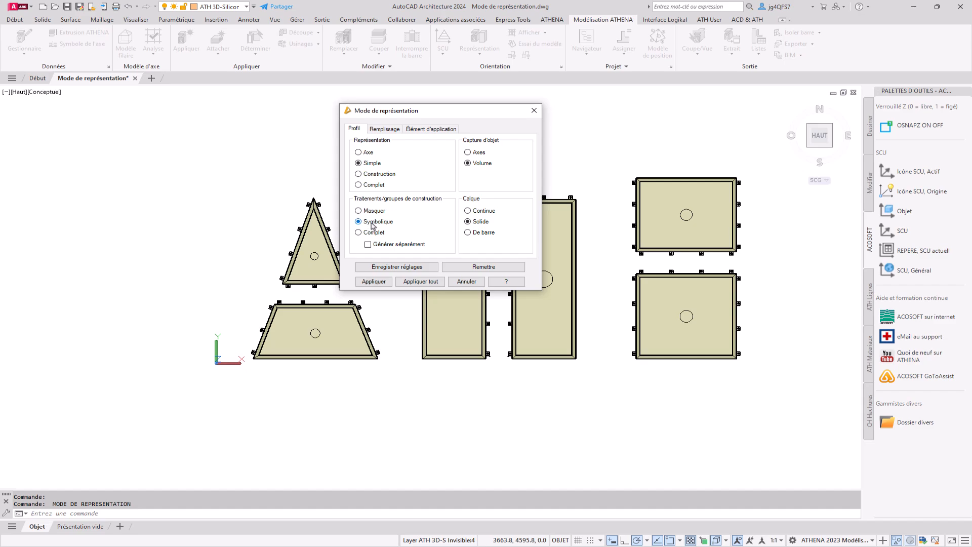
click(409, 282)
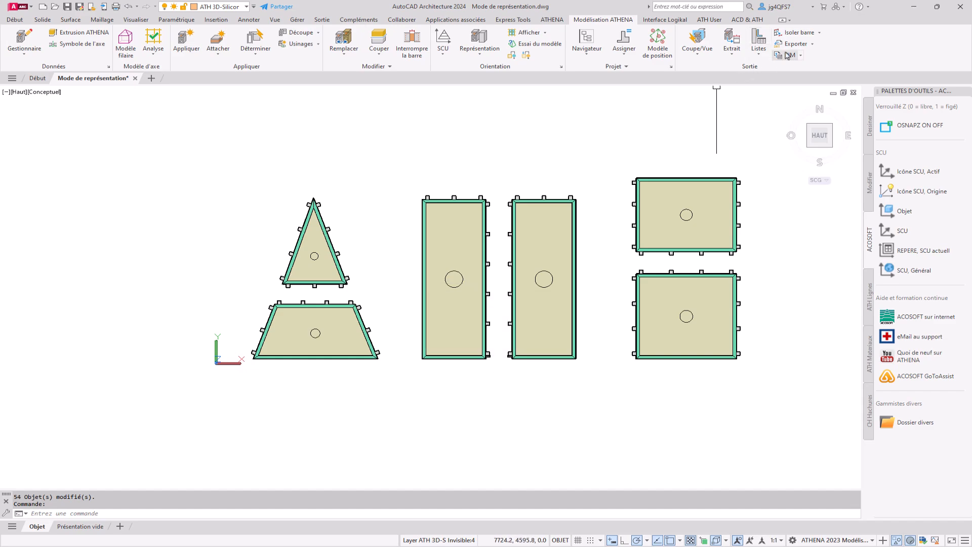
Start a BIM export for the project P002 Gabarit Production and set the export type to IFC
click(797, 56)
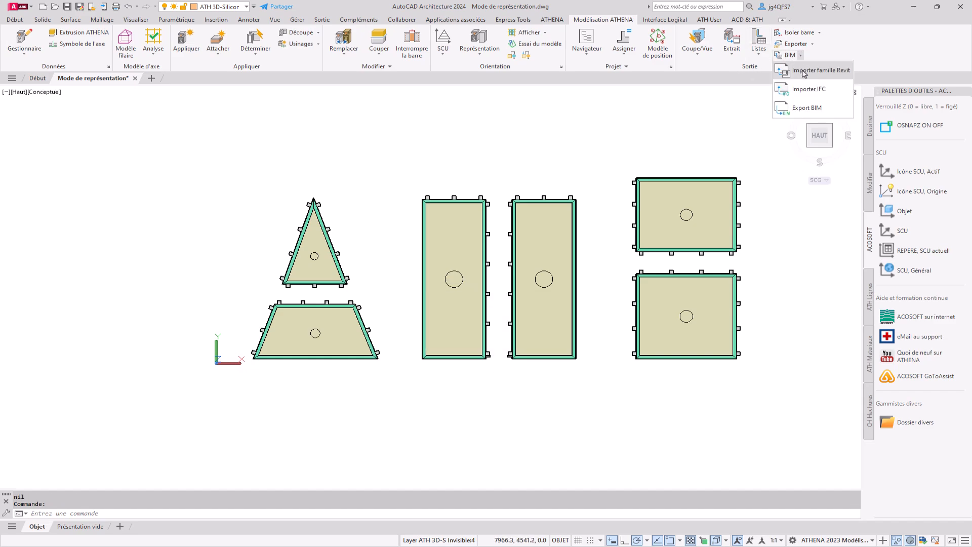
click(809, 105)
click(504, 165)
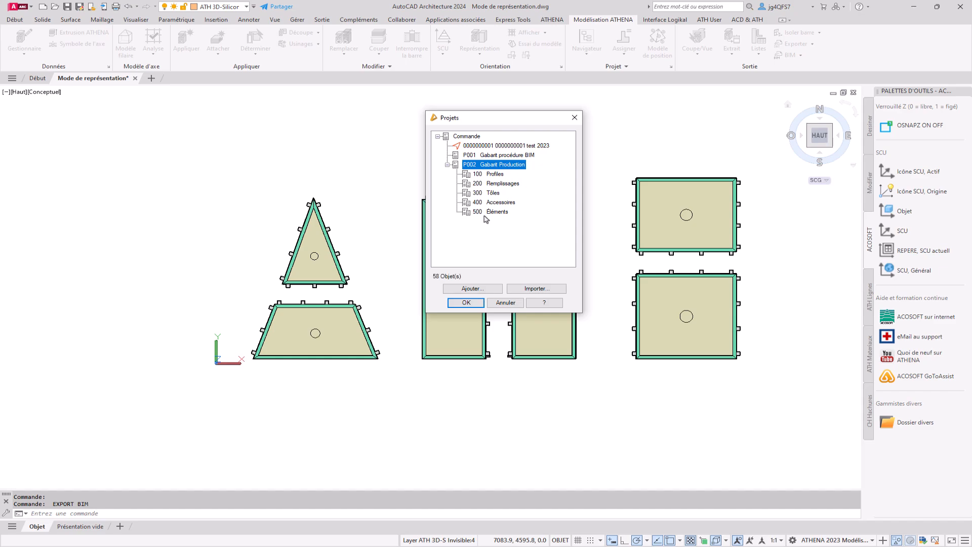
click(466, 302)
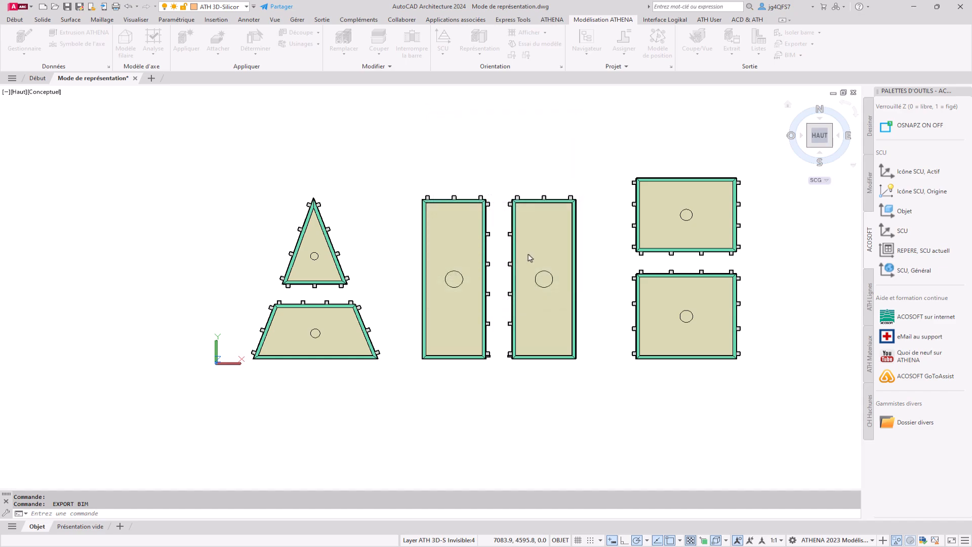
drag(384, 302, 657, 416)
click(480, 189)
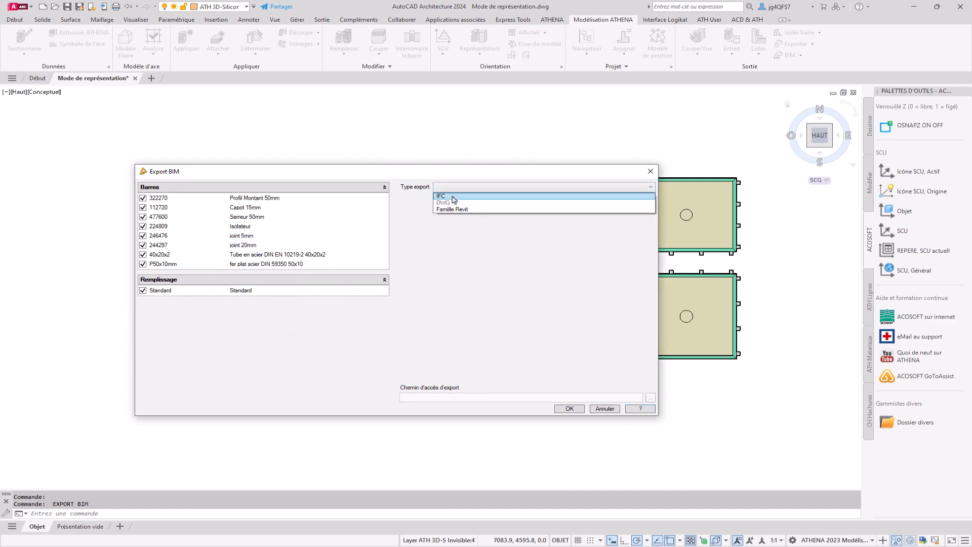
click(450, 195)
For all listed bars, add the article attributes Date de pose with value 18.11.24 and Fabricant with value Schucco
click(264, 200)
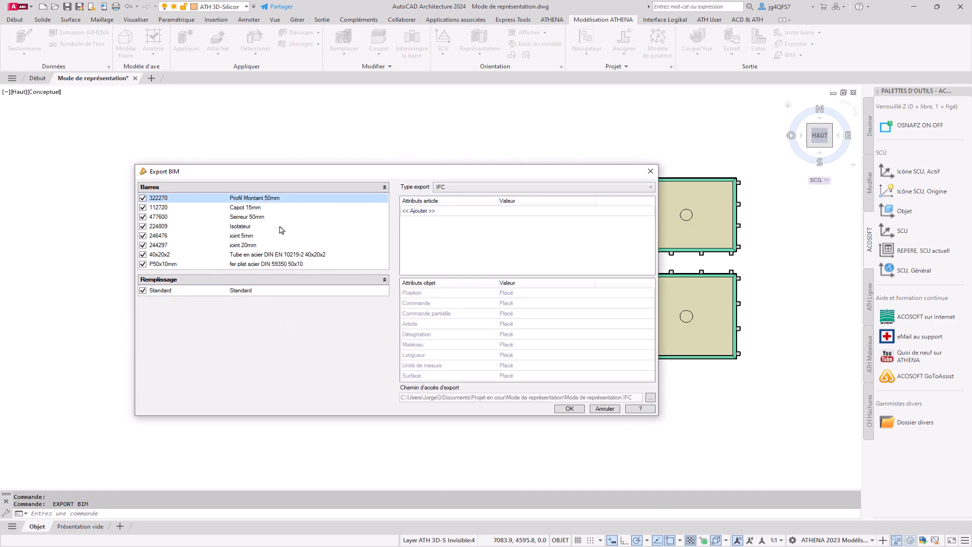
shift+click(285, 263)
click(490, 211)
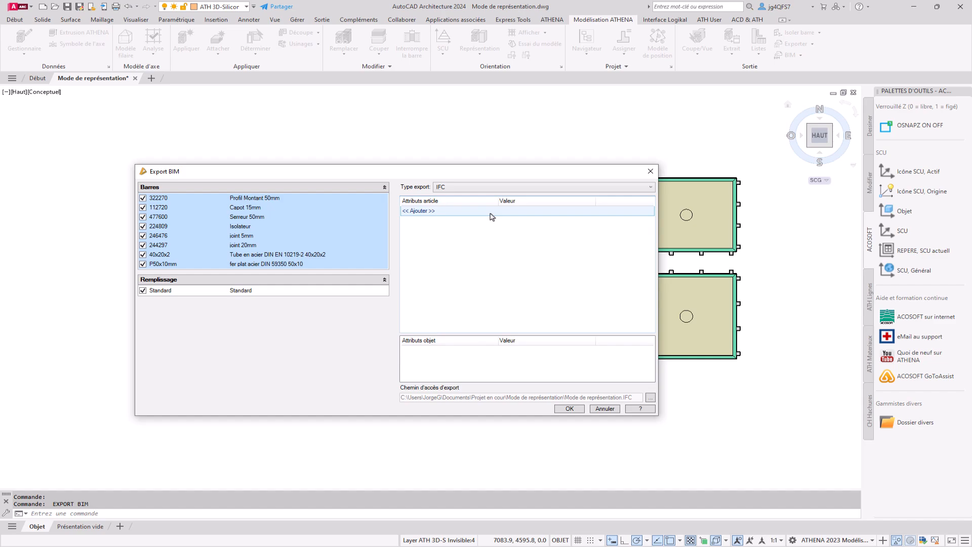
click(416, 212)
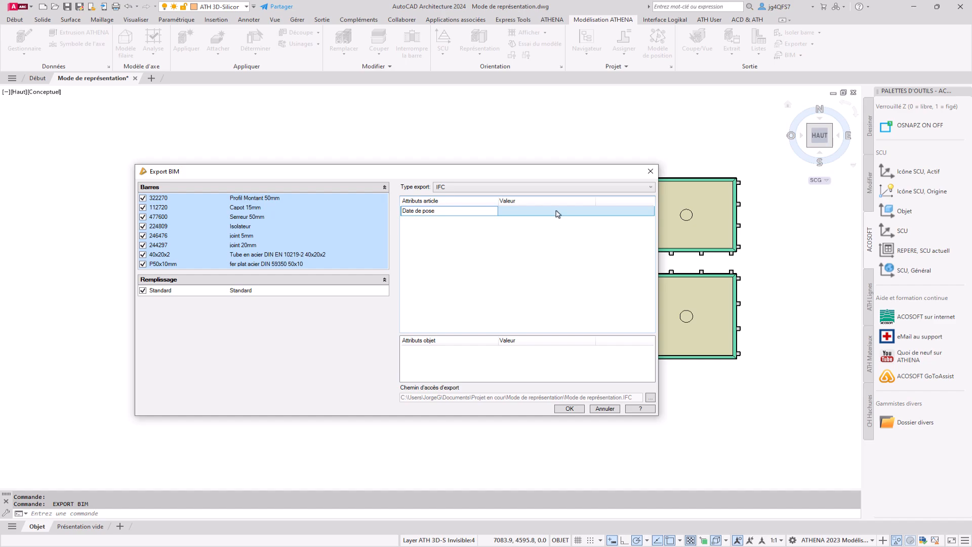
click(560, 211)
click(419, 221)
text(Fabri)
click(556, 221)
text(Schucco)
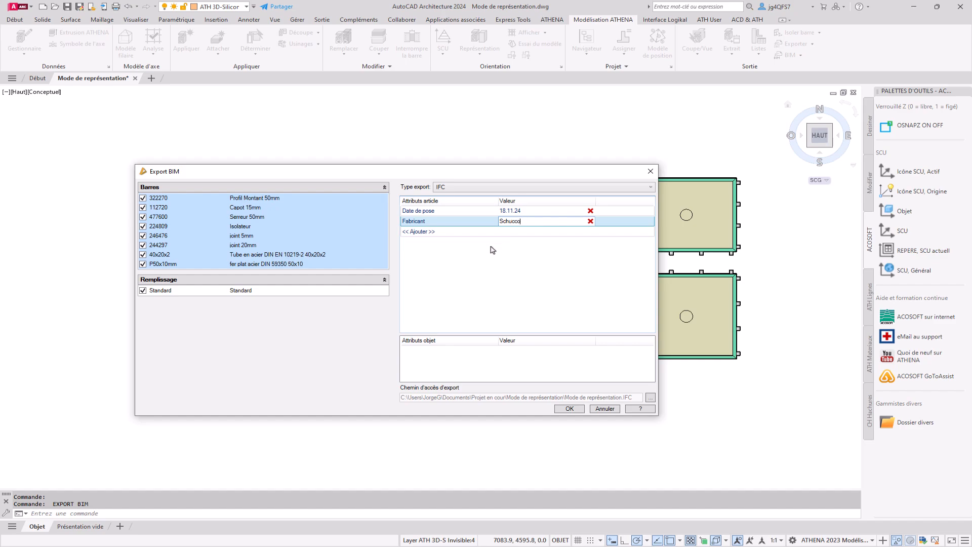
For the Standard infill, add the article attribute Verre Rw with the value 32 dB
click(344, 228)
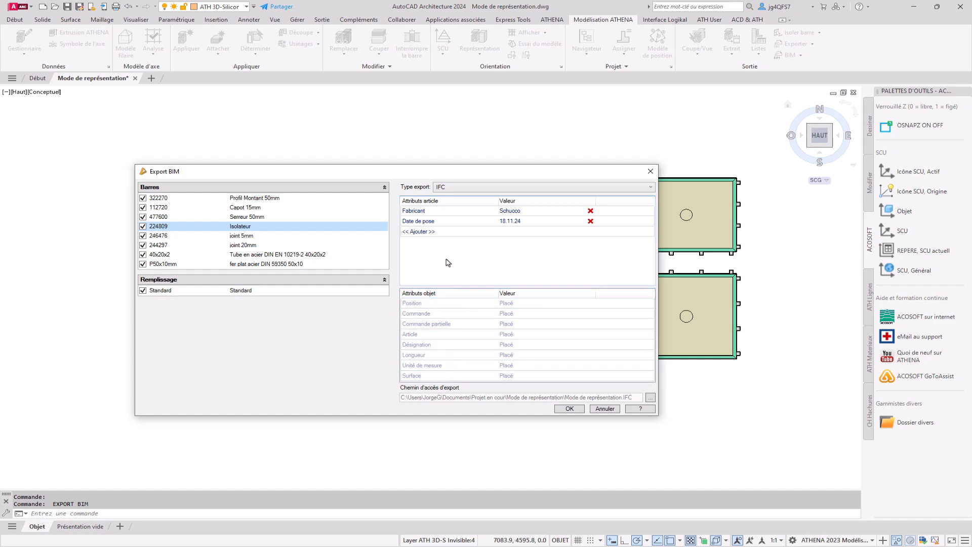
click(351, 292)
click(424, 211)
text(Verre Rw)
click(517, 210)
text(32 dB)
Add the article attributes Valeur Ug with value 0.4 W/m2K and Valeur g to the Standard infill
click(419, 221)
text(Valeur Ug)
click(526, 222)
text(0.4 W)
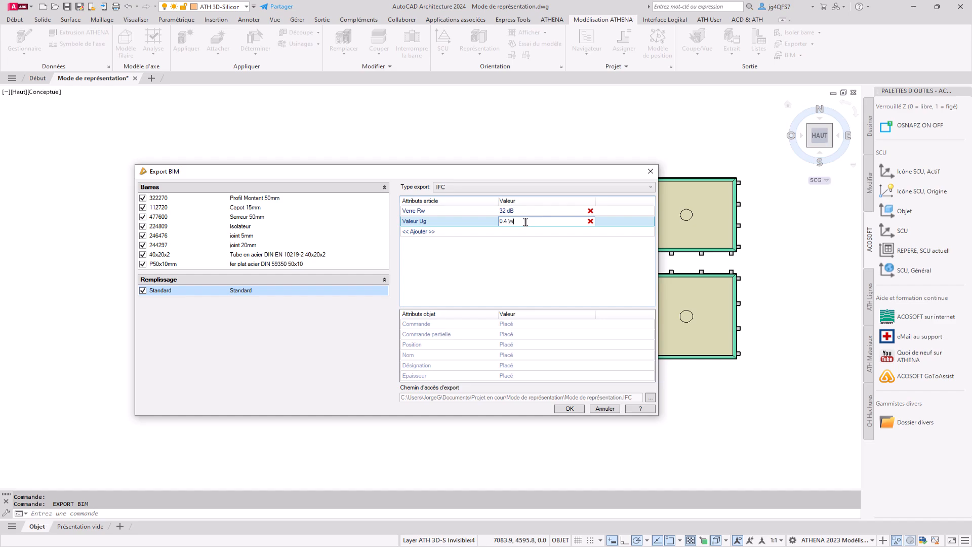
text(/m2K)
click(430, 231)
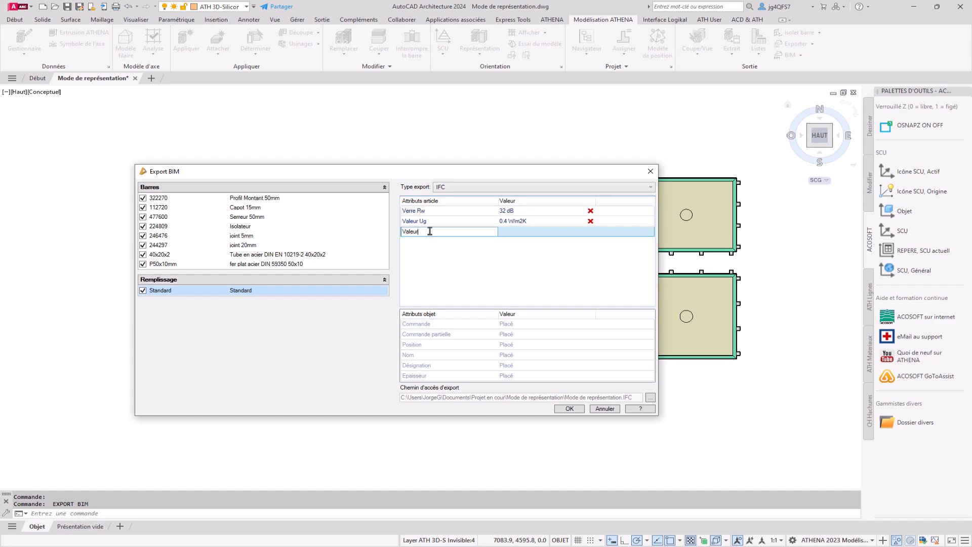
text(Valeur g)
click(537, 232)
Check the Isolateur bar's attributes and export the model to Mode de représentation.IFC
click(275, 227)
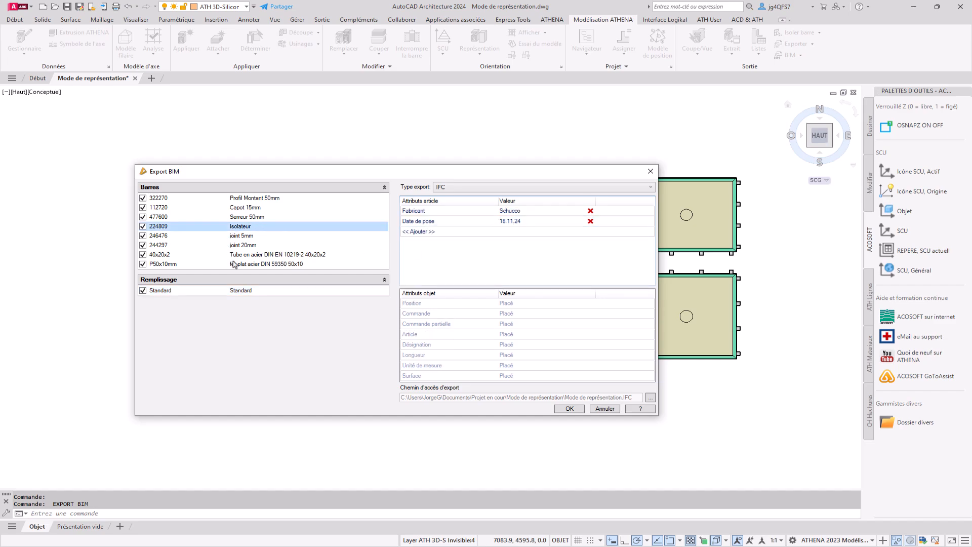
click(570, 408)
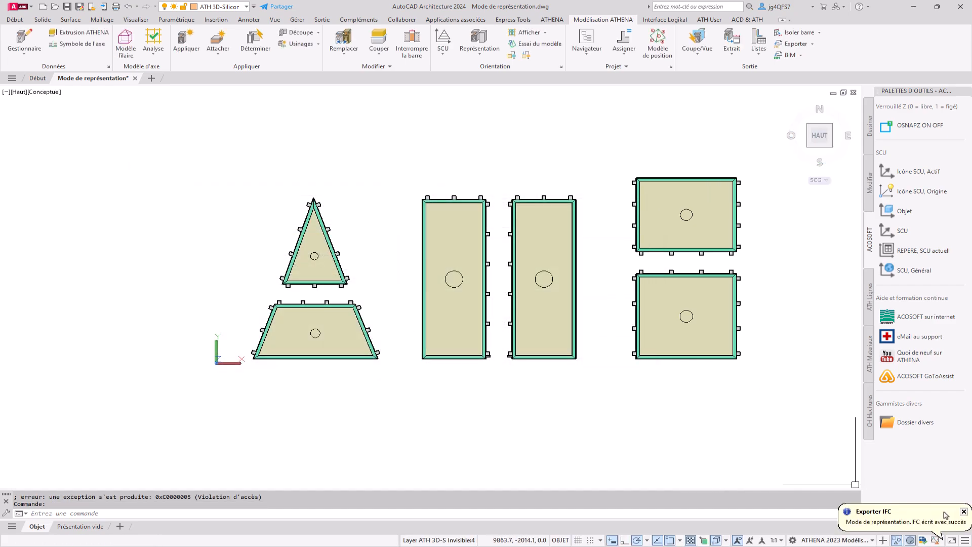
click(964, 511)
Apply the Construction profile representation to all objects in the drawing
click(479, 39)
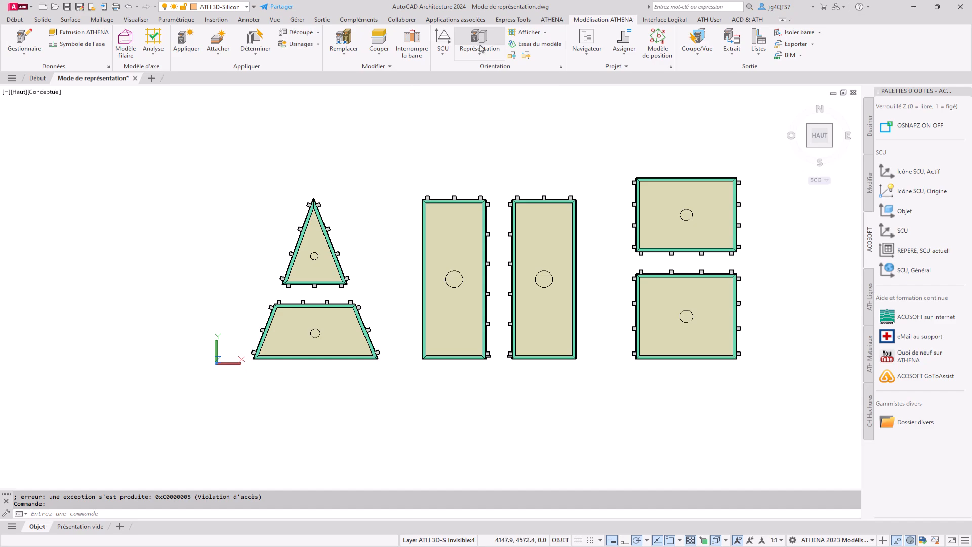
click(420, 281)
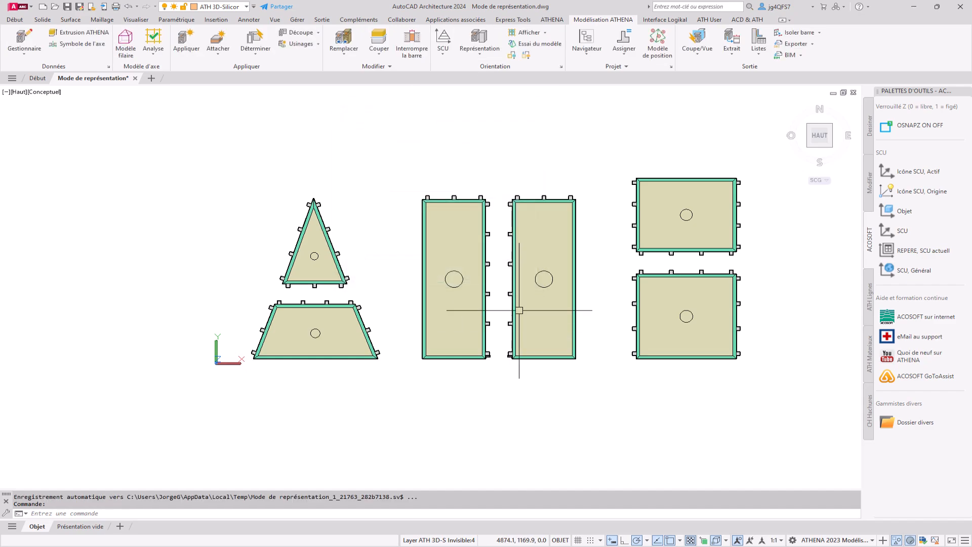
Export the model as IFC again, under the file name Mode de représentation 2.IFC
click(790, 55)
click(474, 303)
click(474, 187)
click(456, 197)
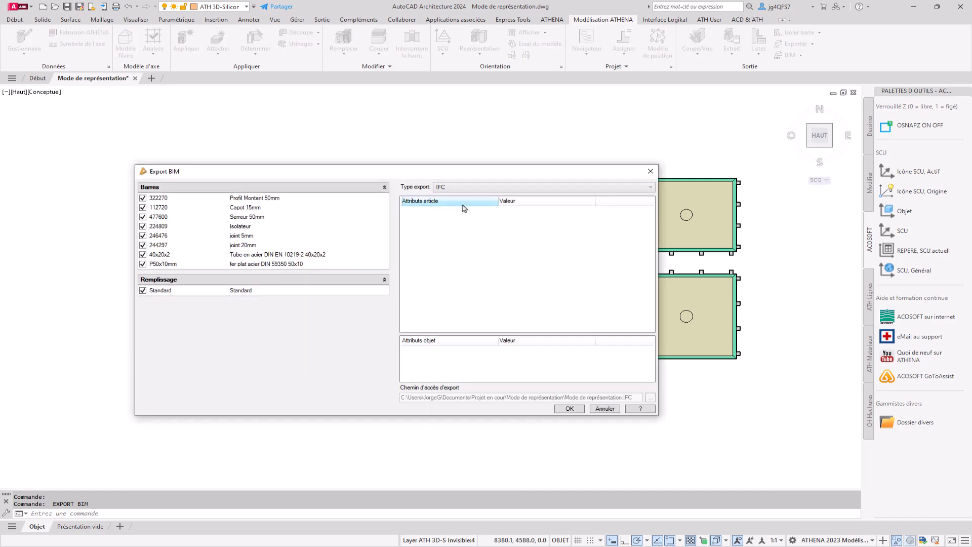
click(650, 397)
click(375, 245)
click(373, 246)
click(393, 332)
click(268, 468)
click(270, 470)
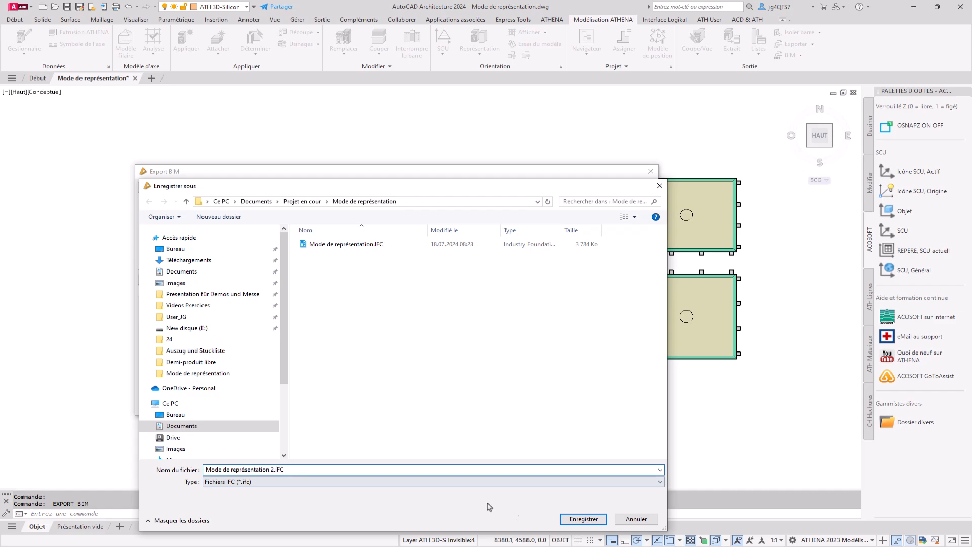
text(2)
click(583, 518)
click(597, 410)
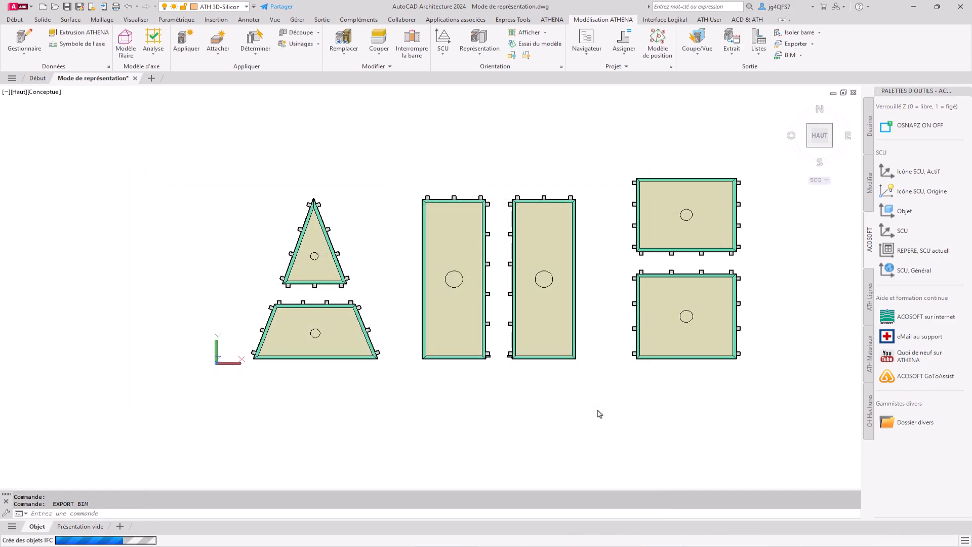
Apply Complet processing and construction groups, with the Construction profile representation, to all objects
click(494, 40)
click(368, 234)
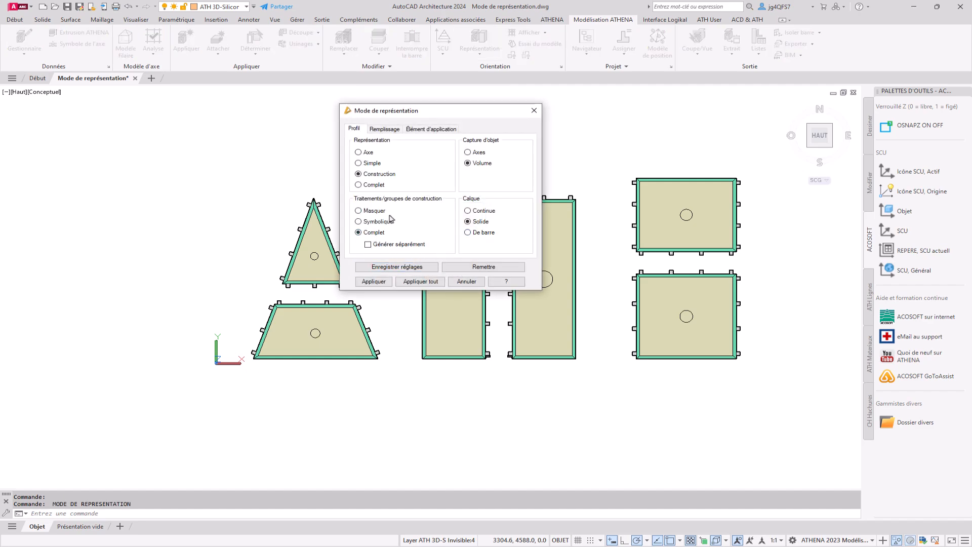
click(421, 281)
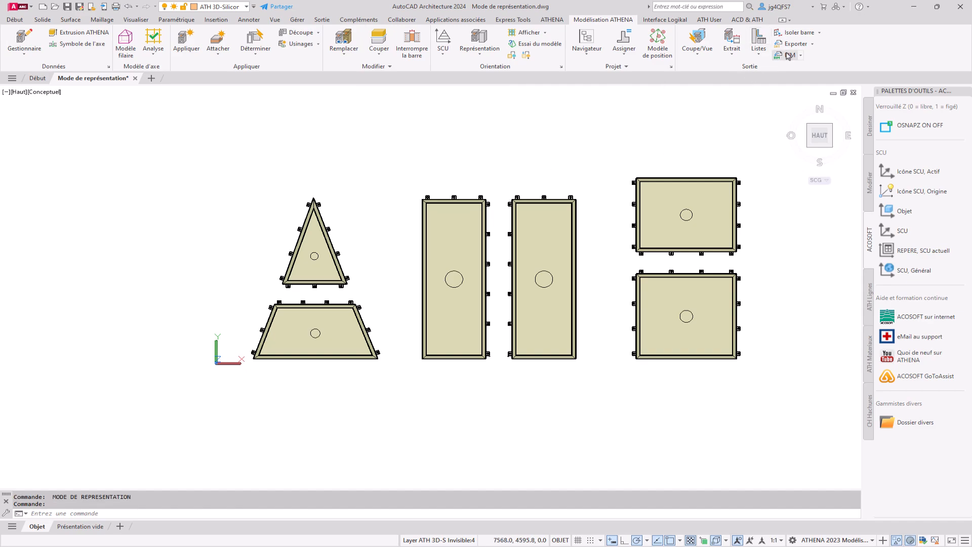
Export the fully processed model as IFC under the file name Mode de représentation 3.IFC
click(785, 55)
click(472, 301)
click(530, 186)
click(525, 196)
click(644, 396)
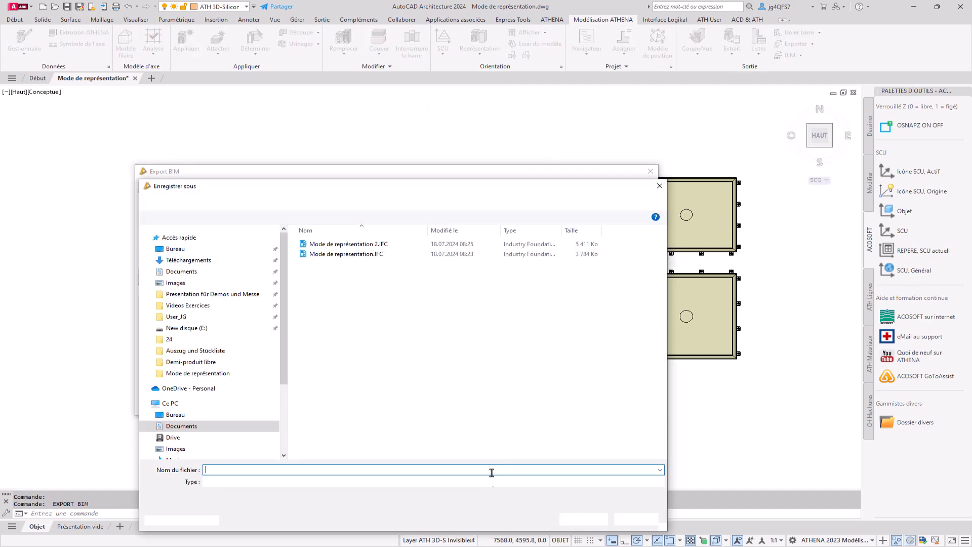
click(273, 470)
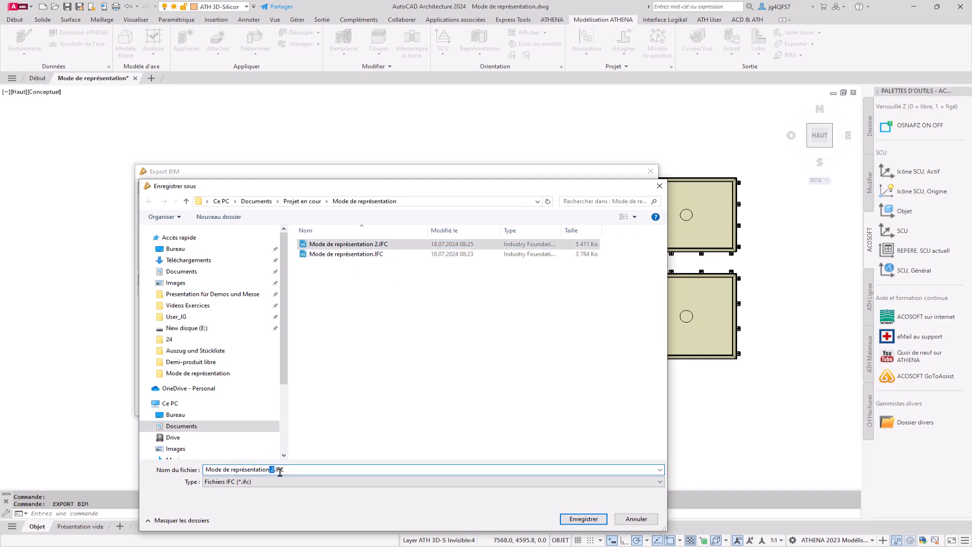
click(583, 518)
click(568, 408)
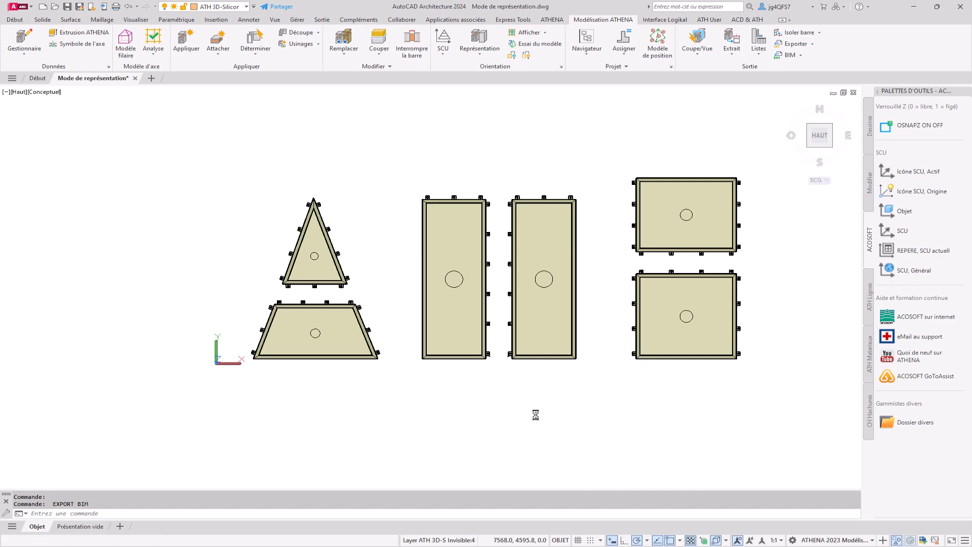
click(902, 509)
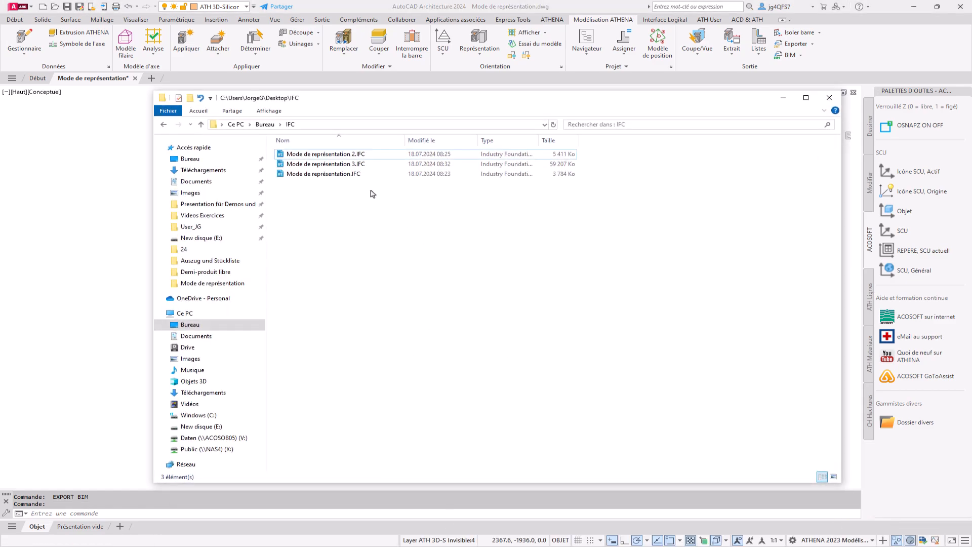
Compare the file sizes of the three exported IFC files in the desktop IFC folder
click(554, 179)
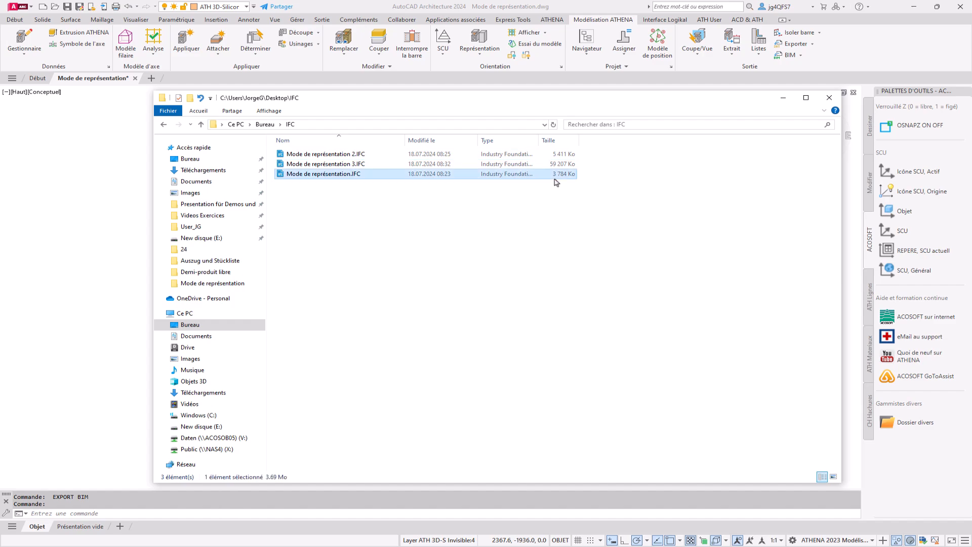
click(569, 165)
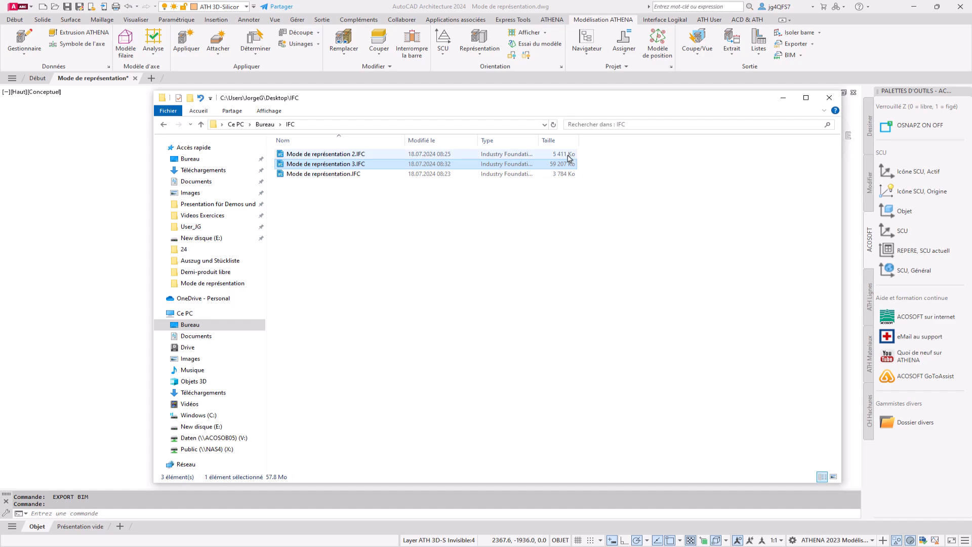
click(569, 157)
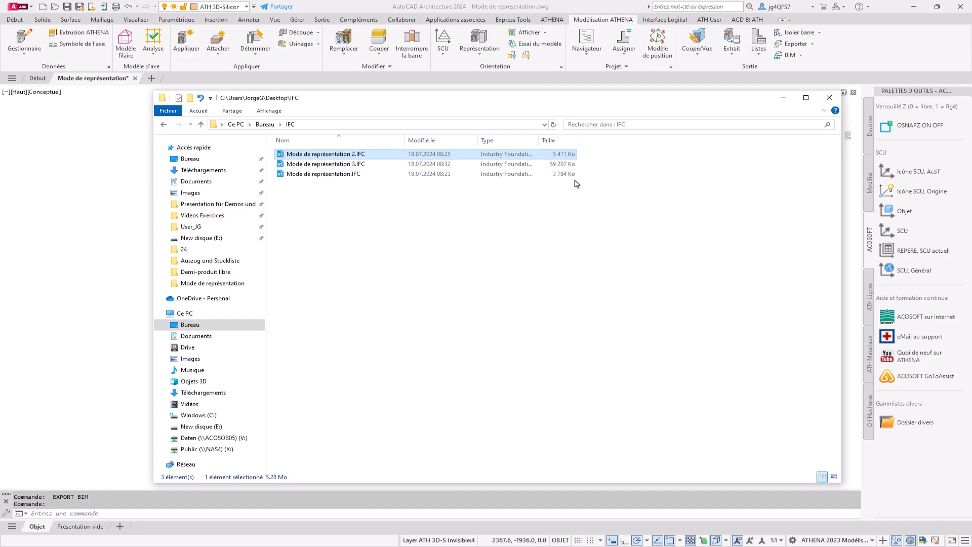
Open Mode de représentation.IFC in BIMvision and inspect the simplified skylight frames in 3D
double_click(380, 176)
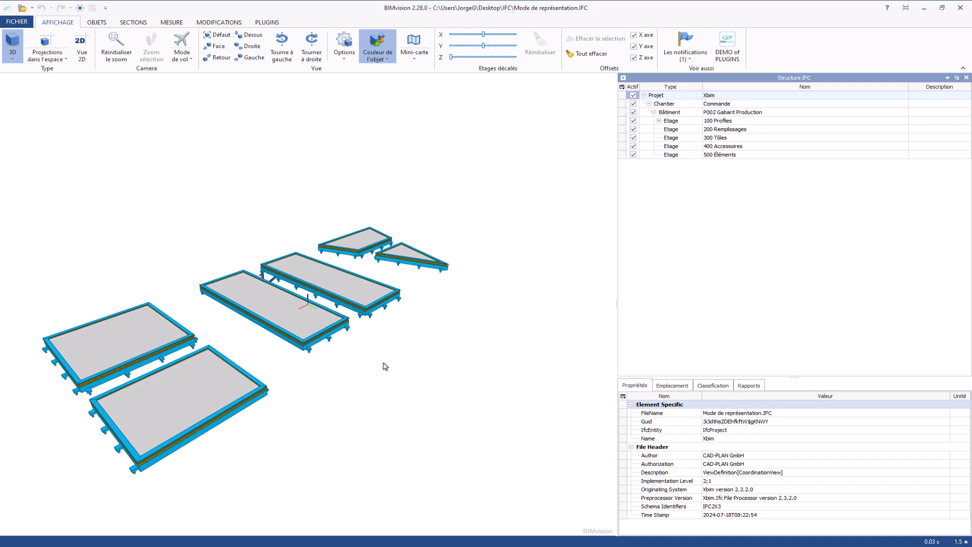
middle_drag(385, 366, 441, 331)
drag(426, 344, 482, 405)
Open Mode de représentation 3.IFC from the file folder in BIMvision and inspect the detailed skylight frames in 3D
key(alt+Tab)
double_click(348, 163)
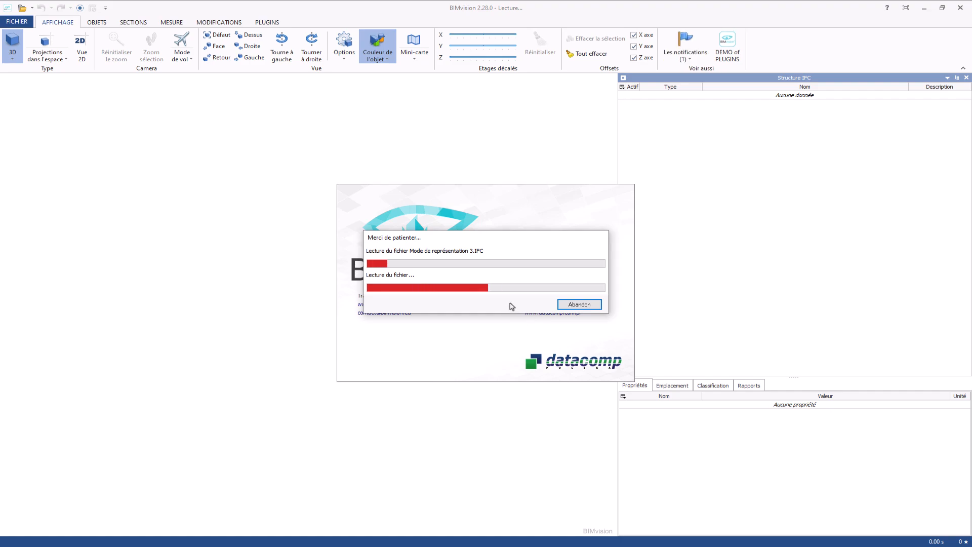
drag(379, 400, 448, 345)
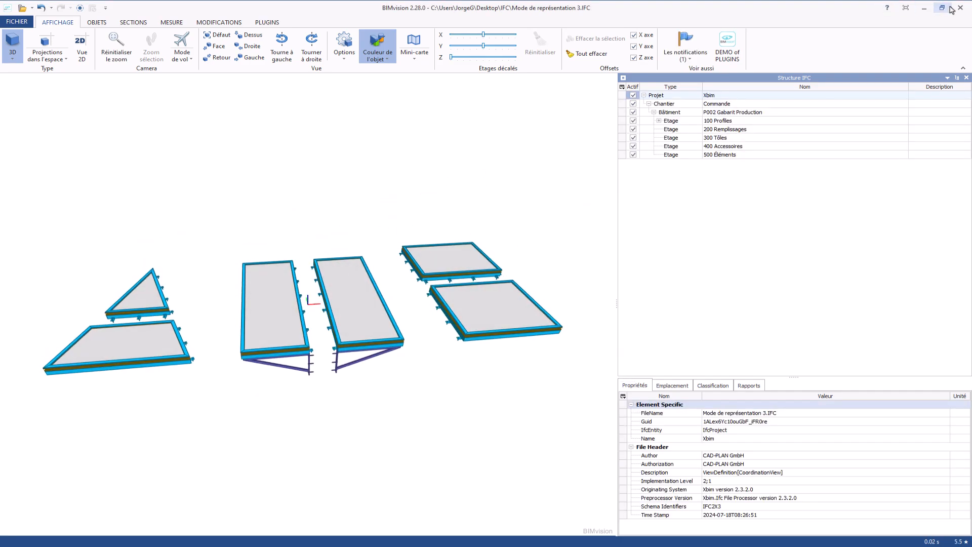
Switch back to the skylight frame drawing in AutoCAD
click(925, 9)
click(708, 117)
click(707, 117)
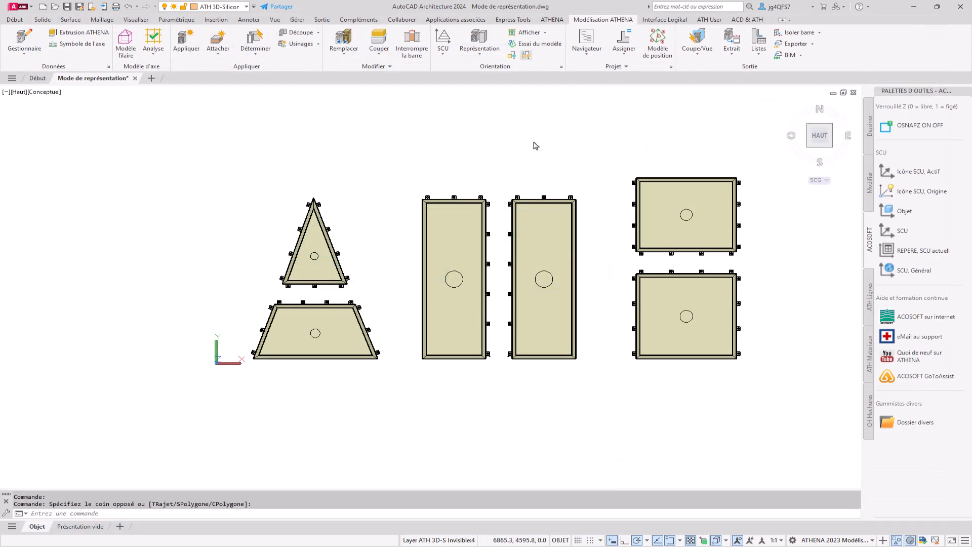